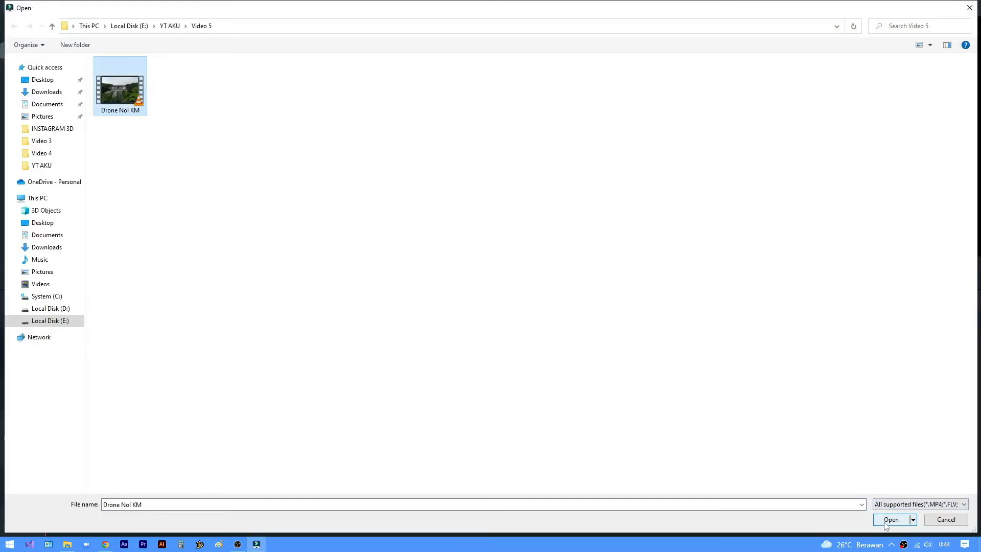
Import the Drone Nol KM video and place it at the start of video track 2
left_click(891, 520)
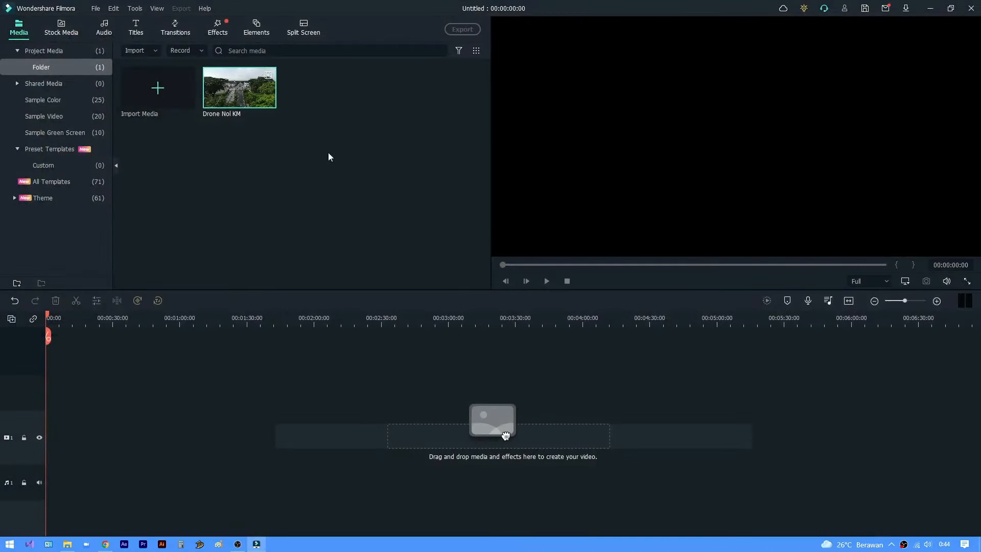
left_click_drag(240, 87, 46, 404)
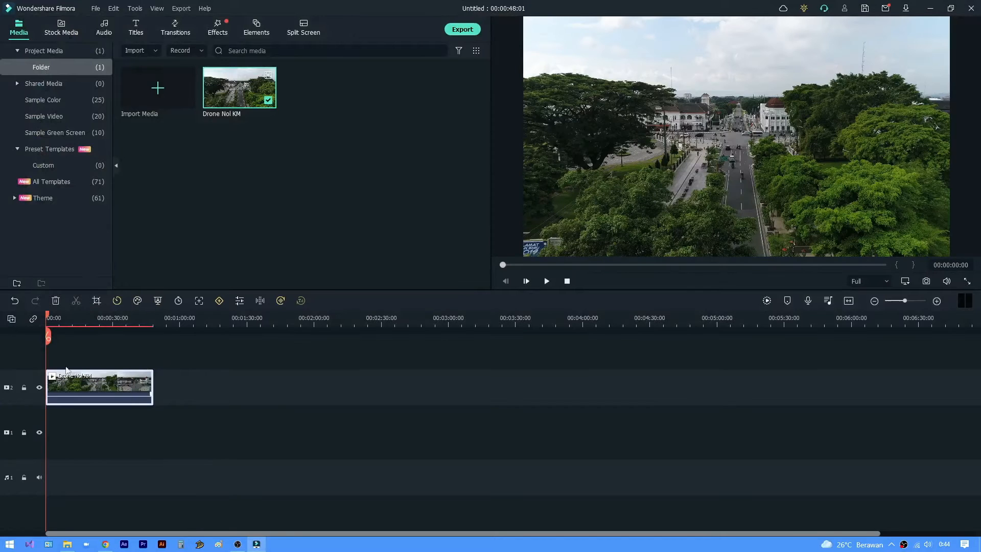
left_click_drag(100, 318, 145, 321)
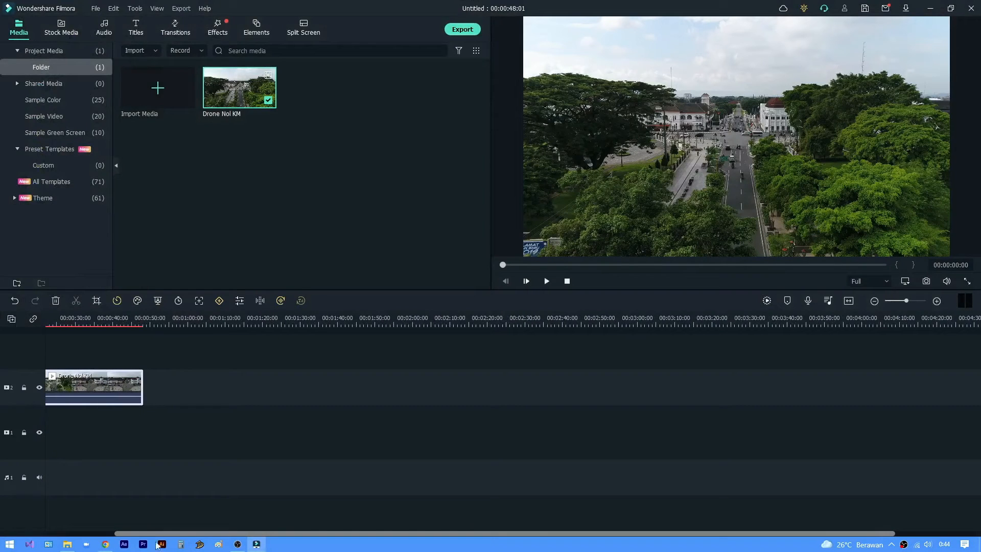
left_click_drag(169, 533, 97, 534)
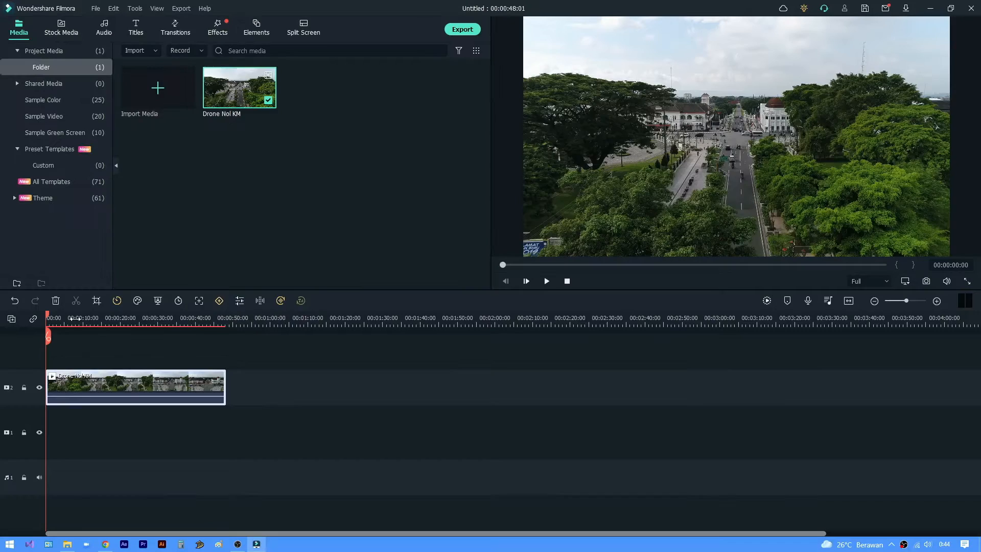
Play through the drone clip's opening, split it at 00:00:10:09 and delete the part before the cut
left_click(75, 318)
scroll(220, 323, "up", 5)
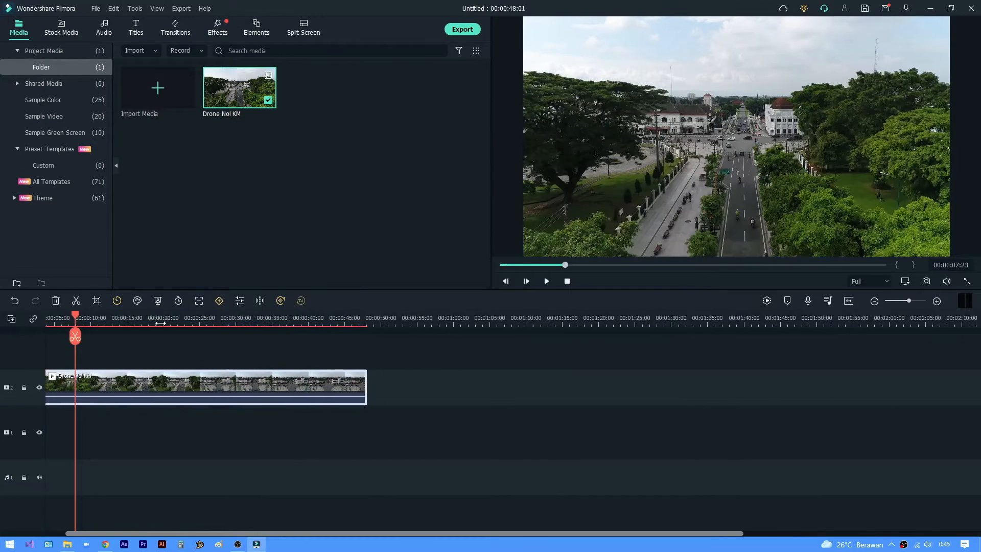
scroll(220, 323, "up", 1)
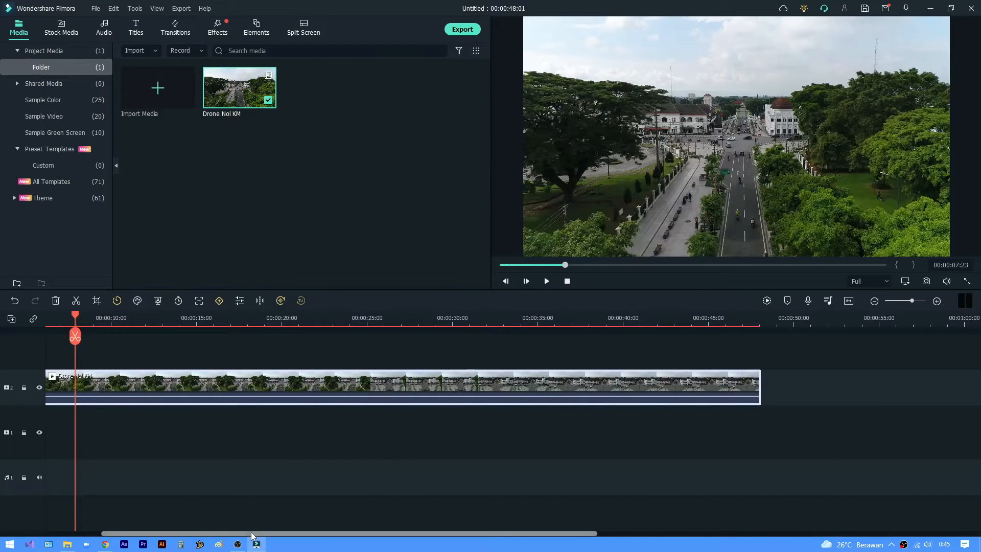
left_click_drag(251, 532, 158, 533)
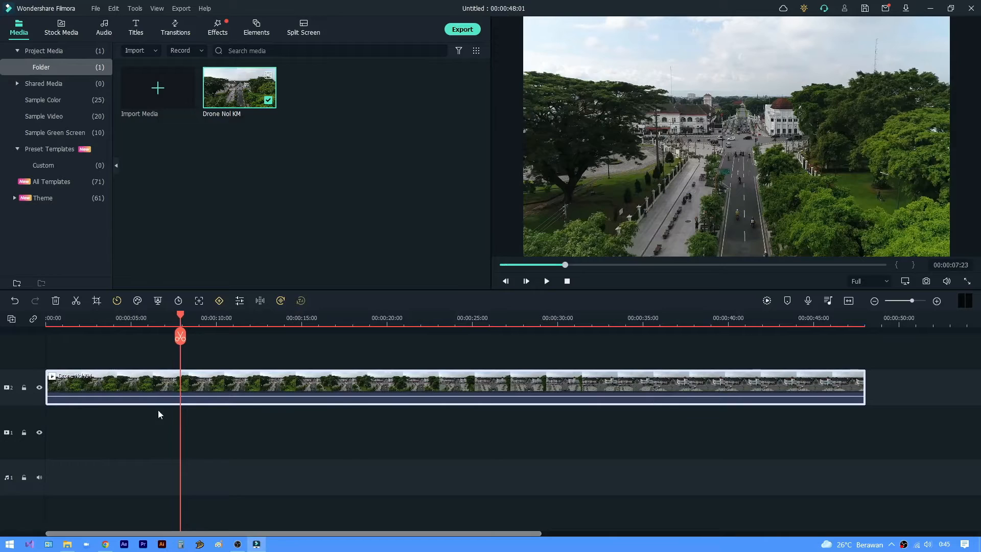
left_click(58, 319)
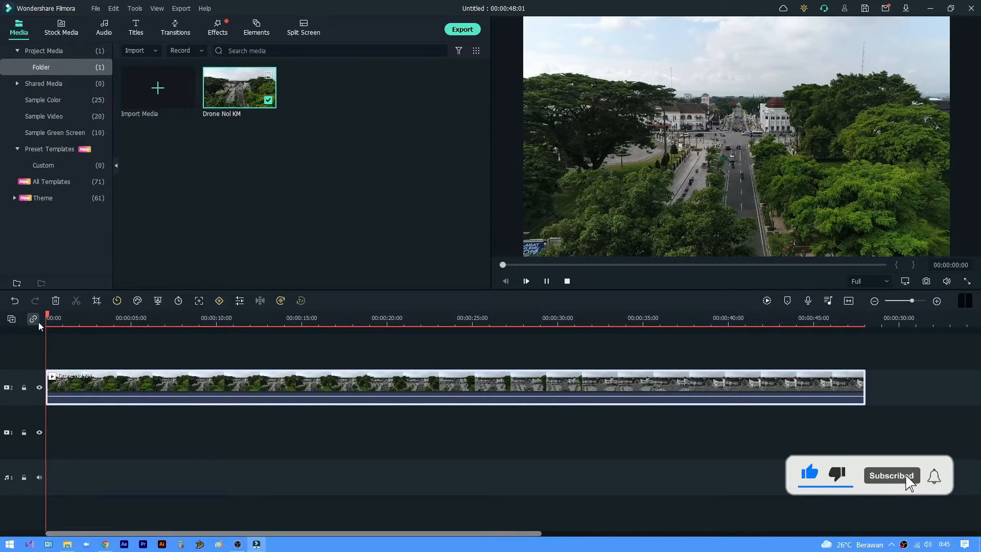
key("space")
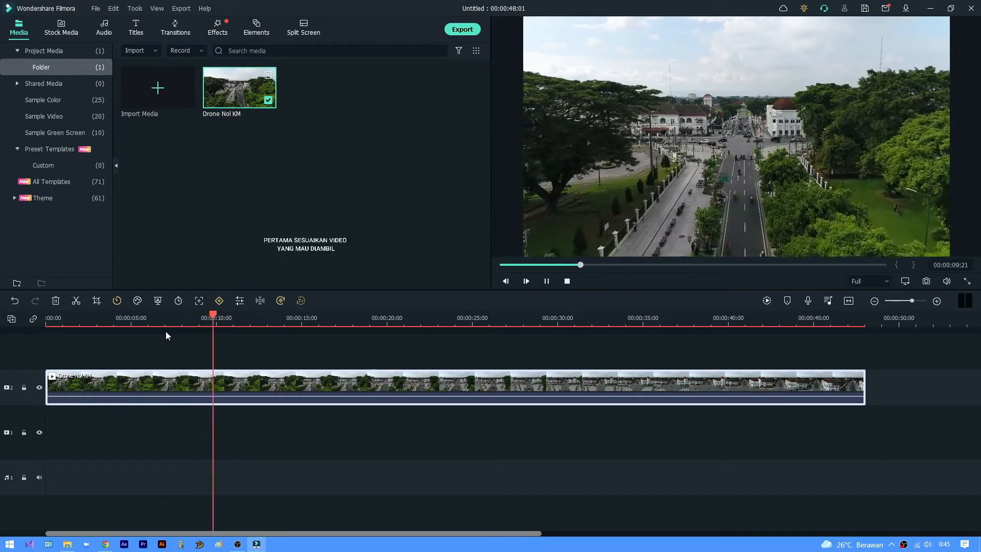
key("space")
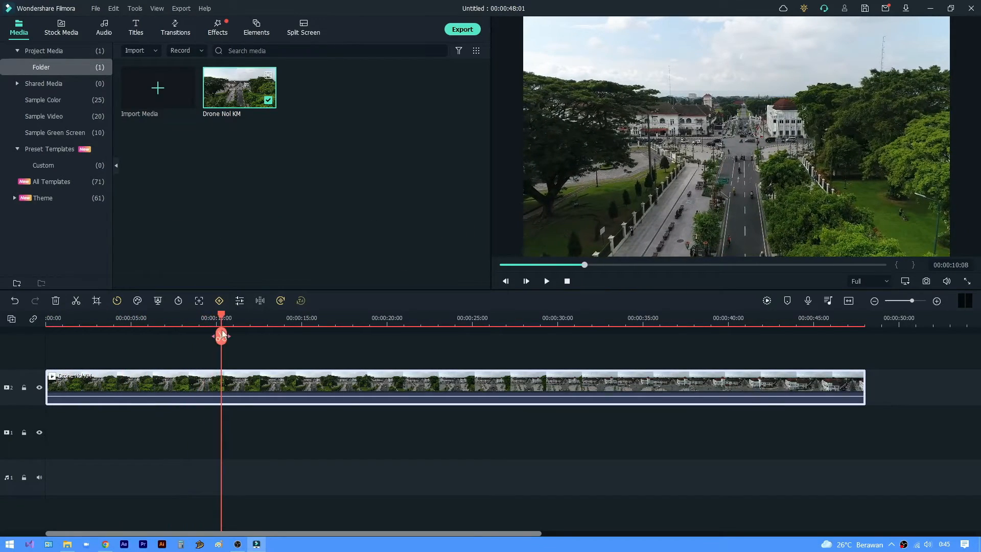
left_click_drag(222, 338, 224, 337)
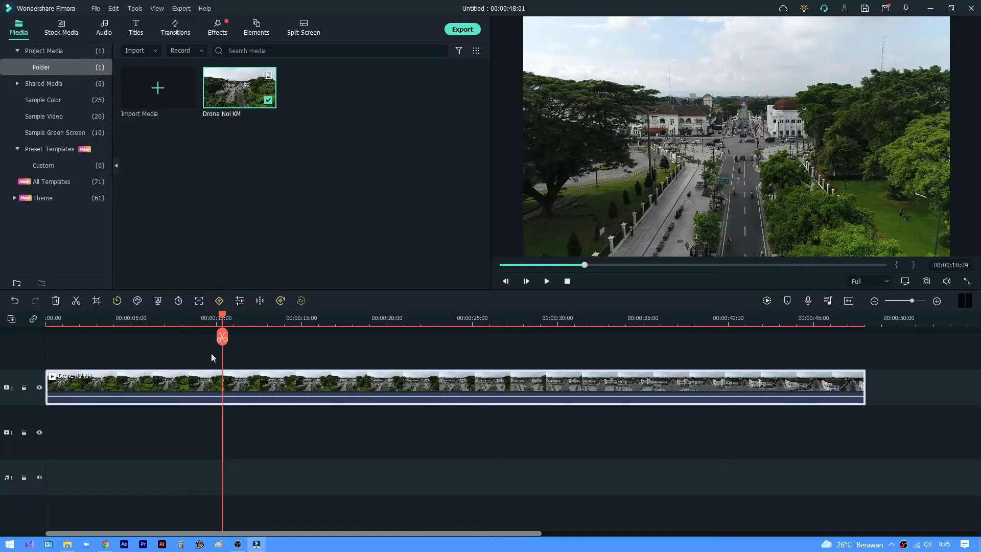
left_click(222, 337)
left_click(177, 389)
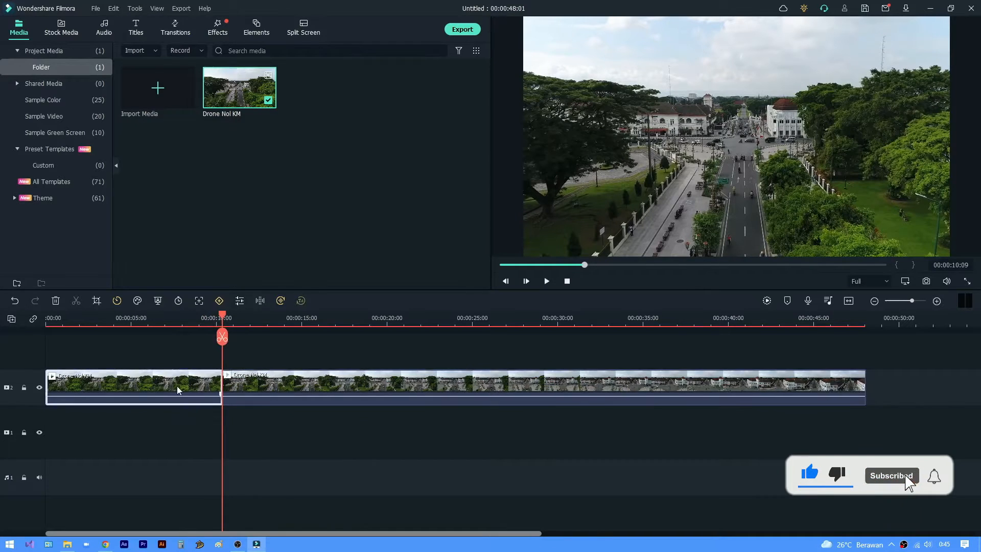
key("Delete")
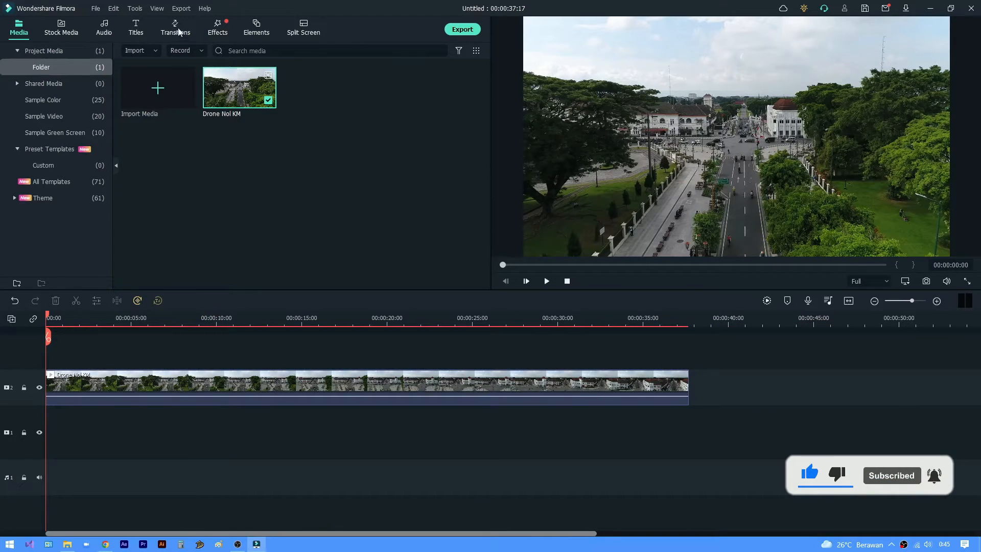
Add a Black sample color clip directly before and after the drone video, all on video track 2
left_click(52, 102)
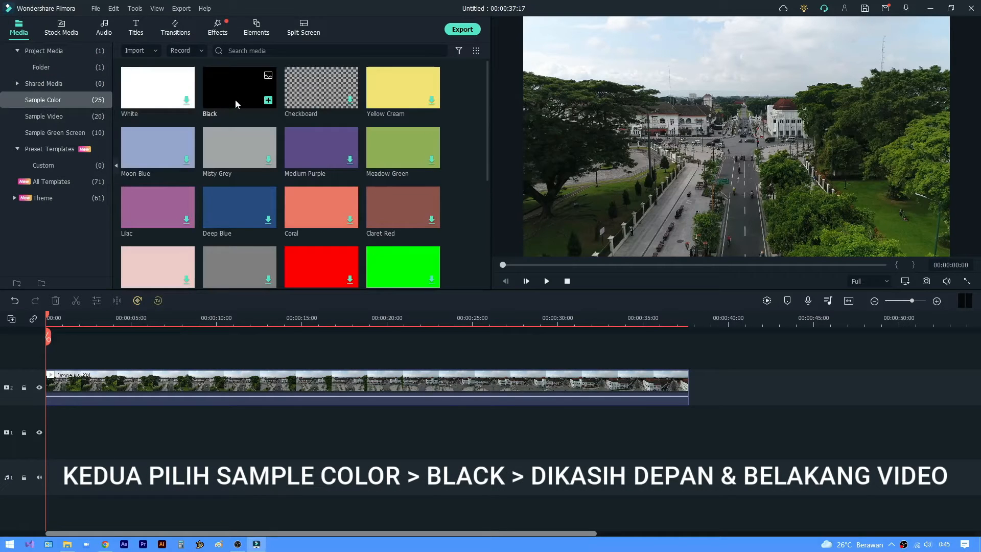
left_click_drag(235, 99, 48, 364)
left_click_drag(230, 96, 692, 417)
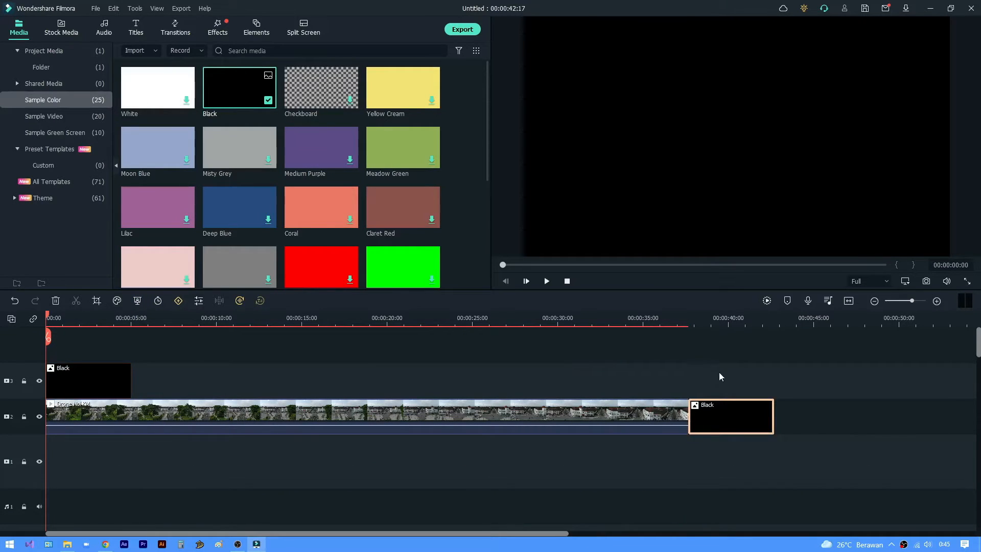
left_click_drag(529, 412, 608, 415)
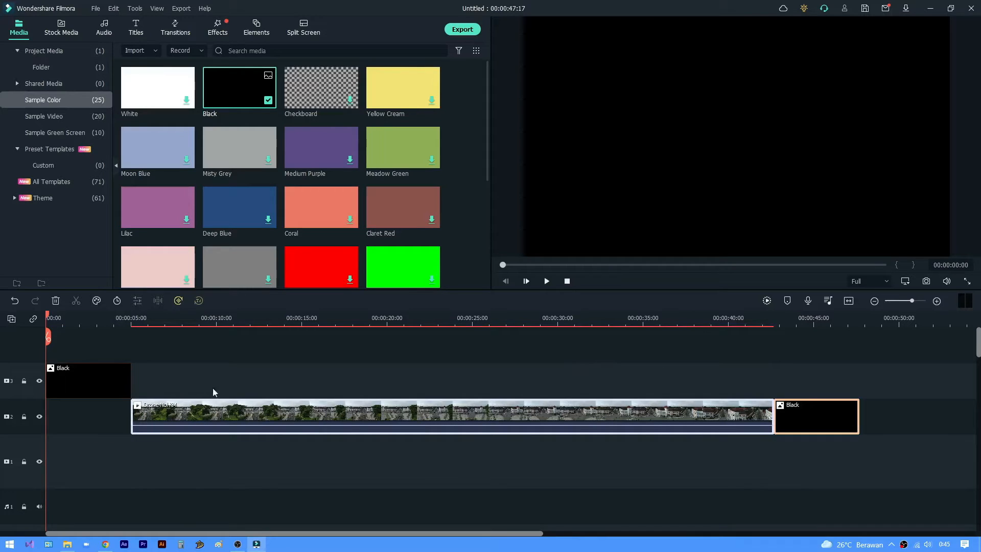
left_click_drag(117, 377, 109, 412)
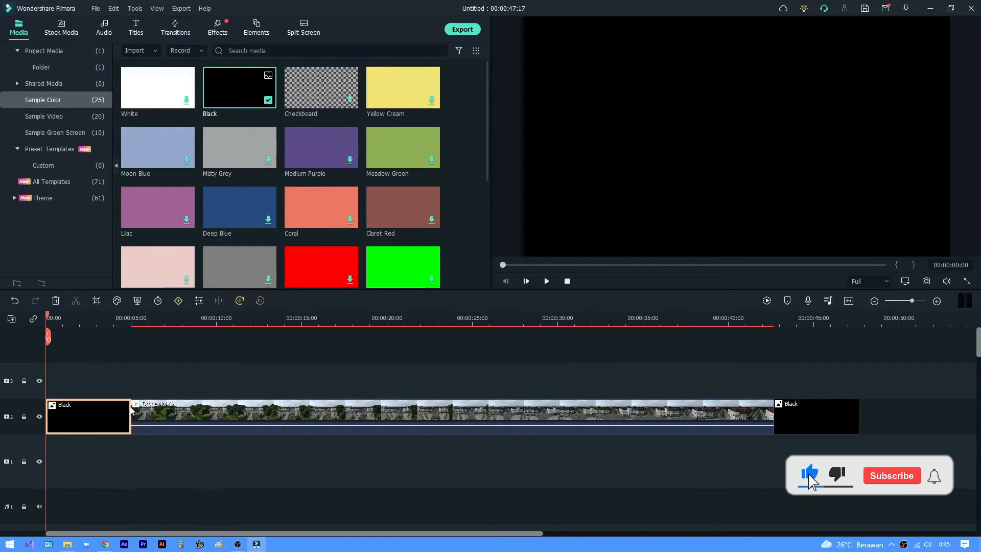
Play back the timeline from the opening Black clip into the first second of the drone video
left_click(194, 377)
key("space")
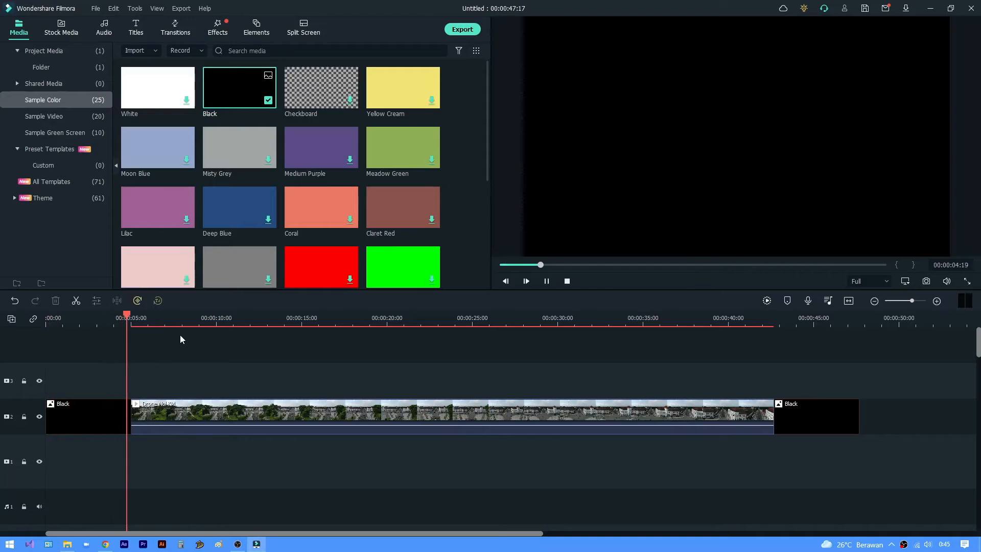
key("space")
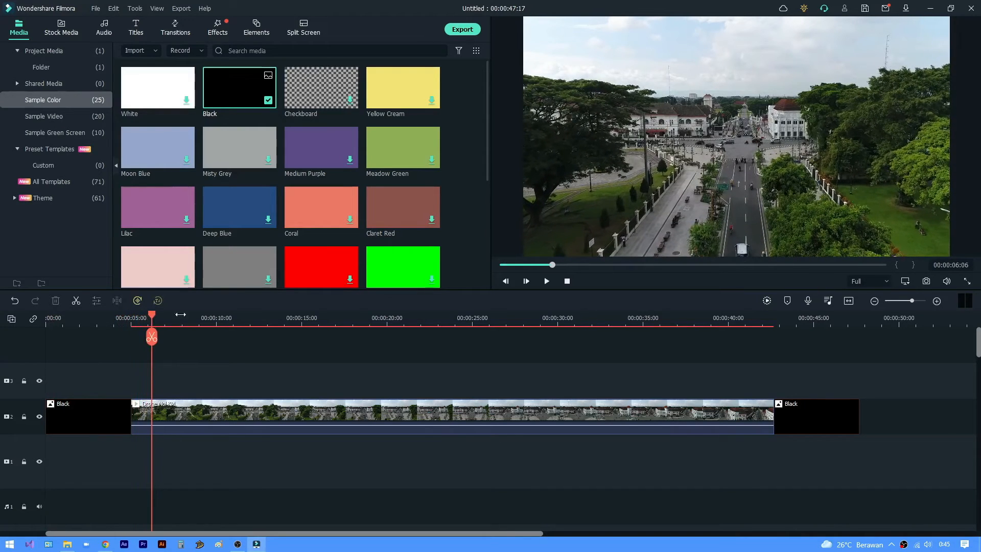
Search the transitions for "row" and apply Row Split between the opening Black clip and the drone video
left_click(172, 34)
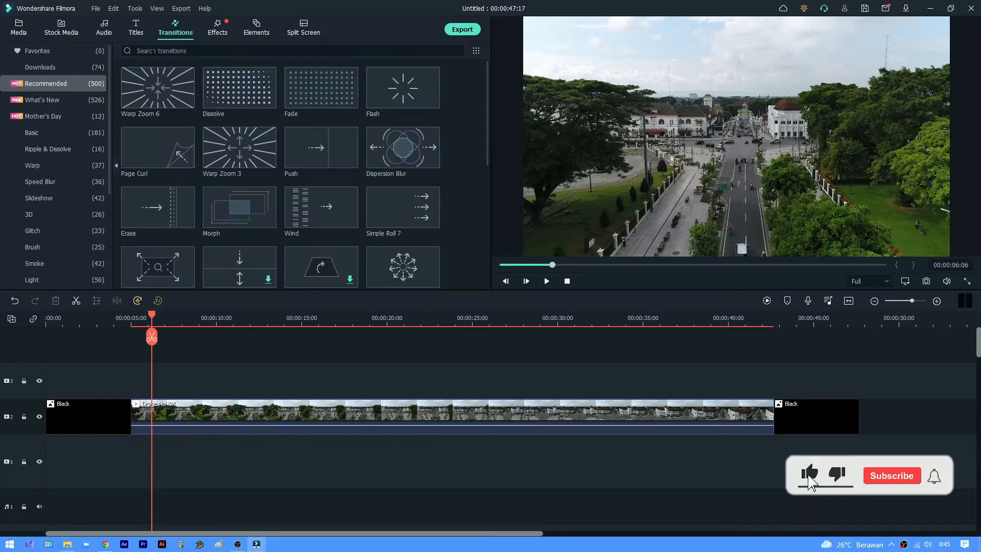
left_click(139, 50)
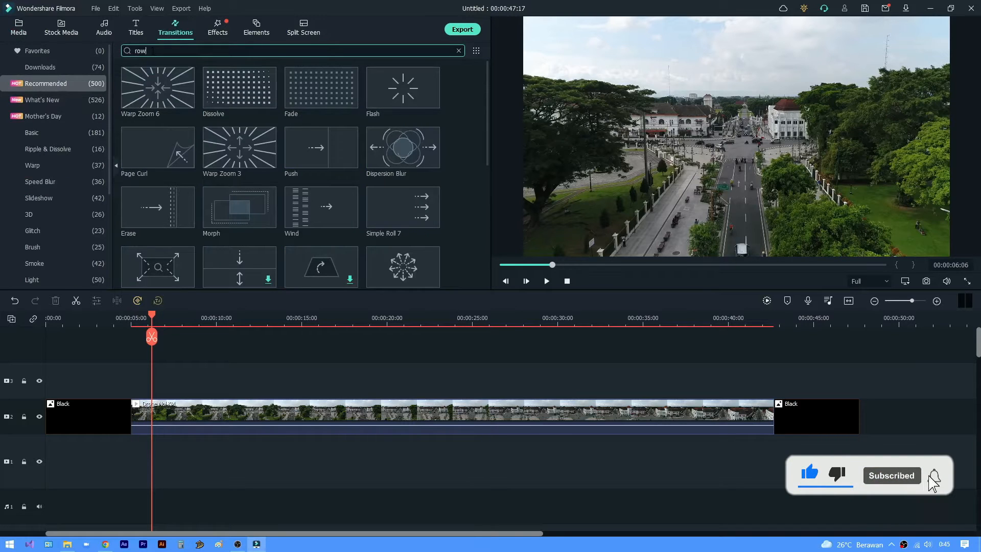
key("Return")
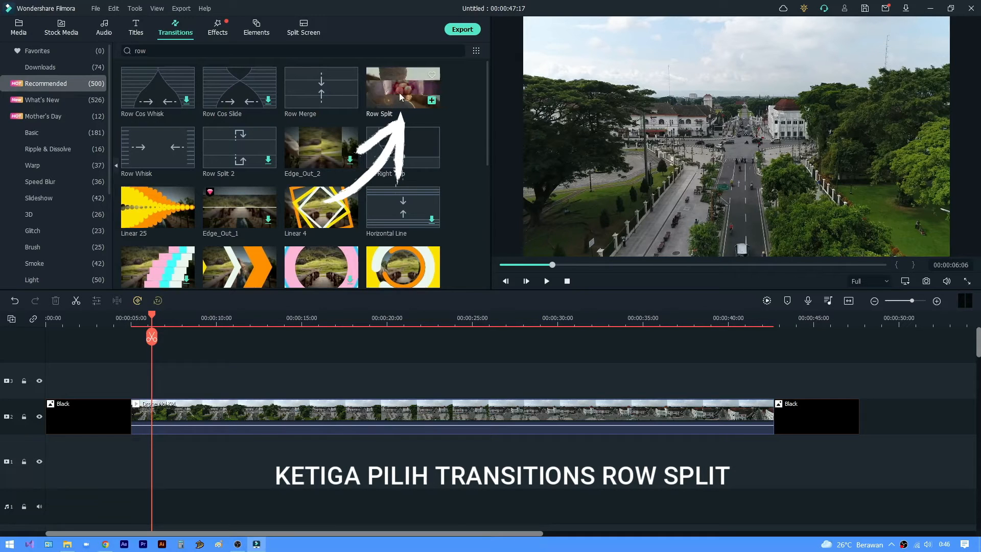
left_click_drag(401, 97, 304, 190)
left_click_drag(131, 381, 123, 417)
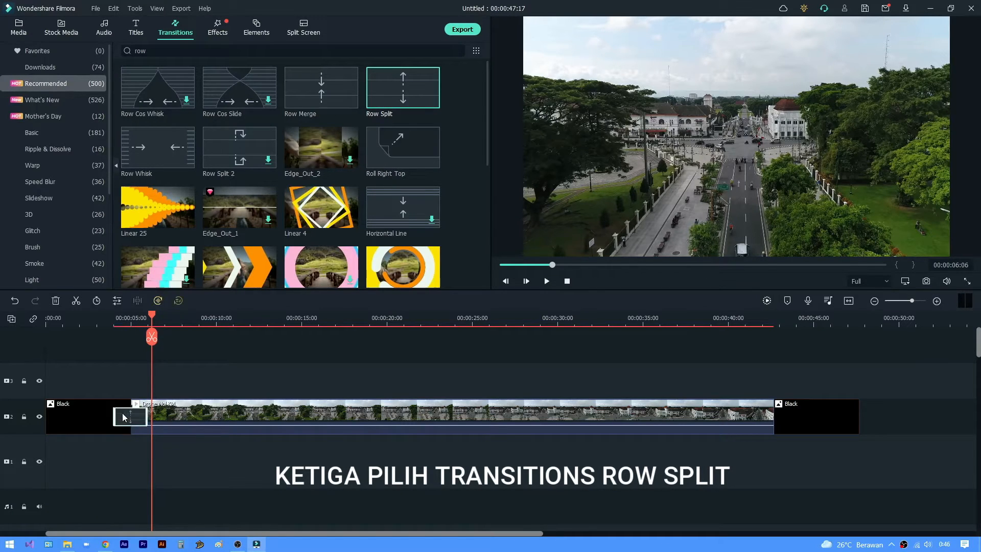
Preview the Row Split transition twice, starting from within the opening Black clip
left_click(101, 319)
key("space")
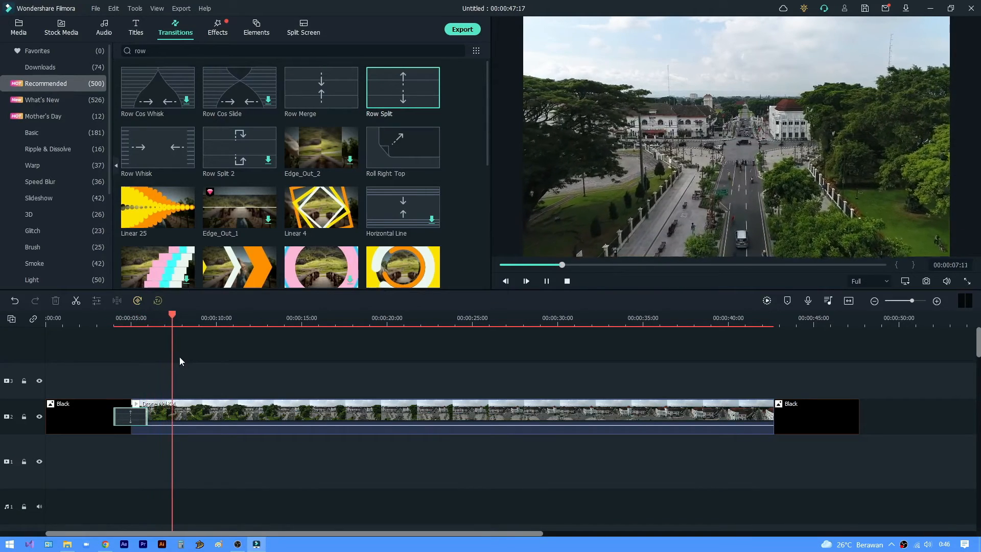
key("space")
left_click(77, 323)
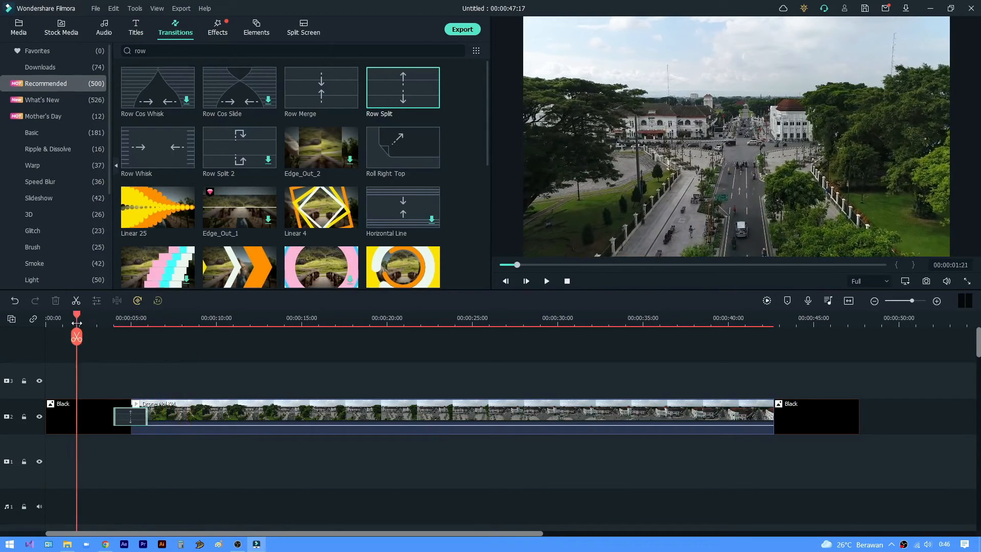
key("space")
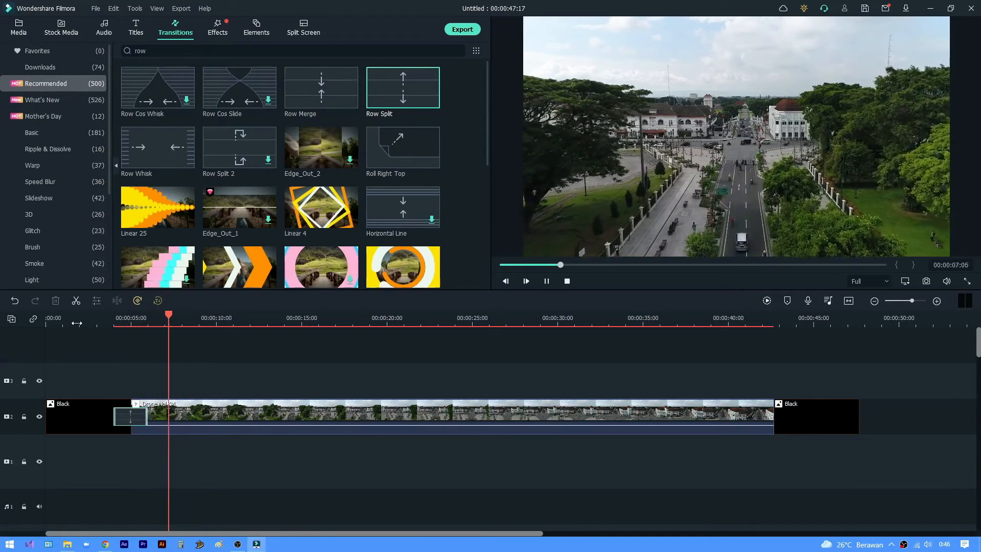
Shorten the opening Black clip to about 2.4 seconds and play back the transition from the start
left_click(74, 427)
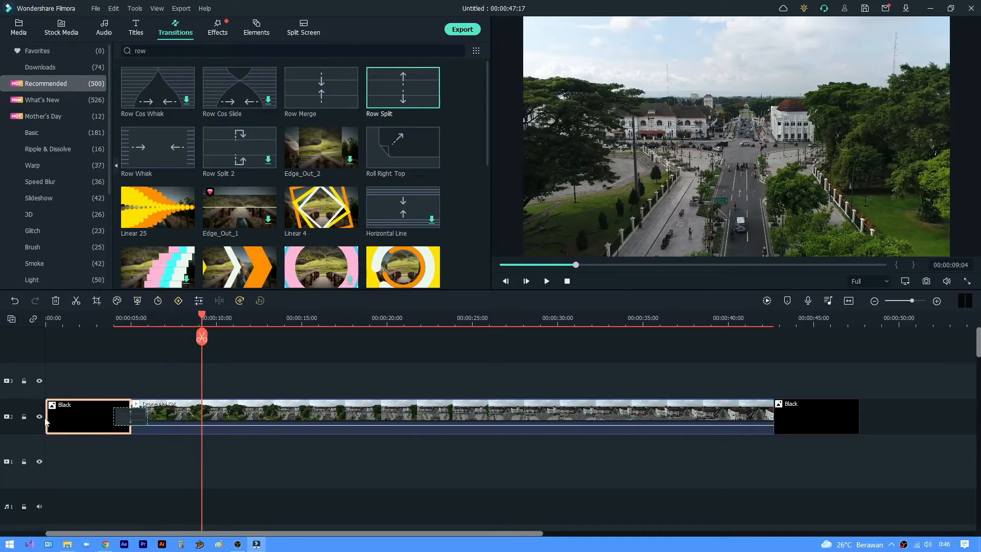
left_click_drag(46, 415, 85, 413)
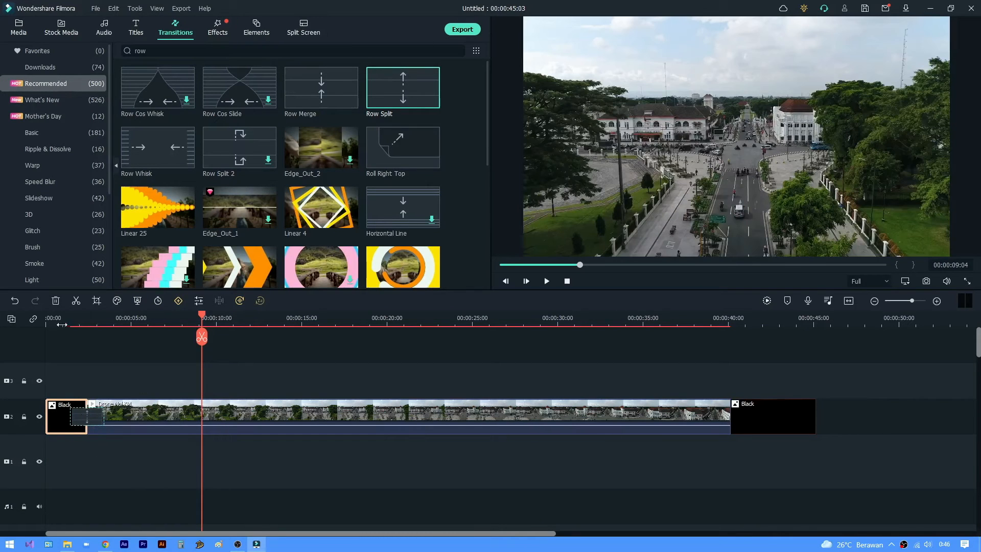
left_click_drag(61, 324, 21, 336)
left_click(87, 358)
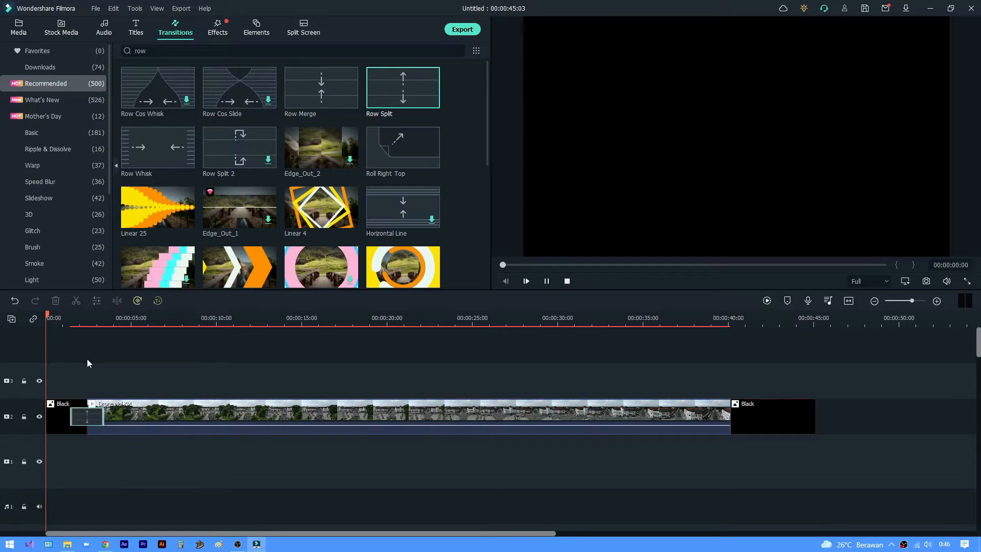
key("space")
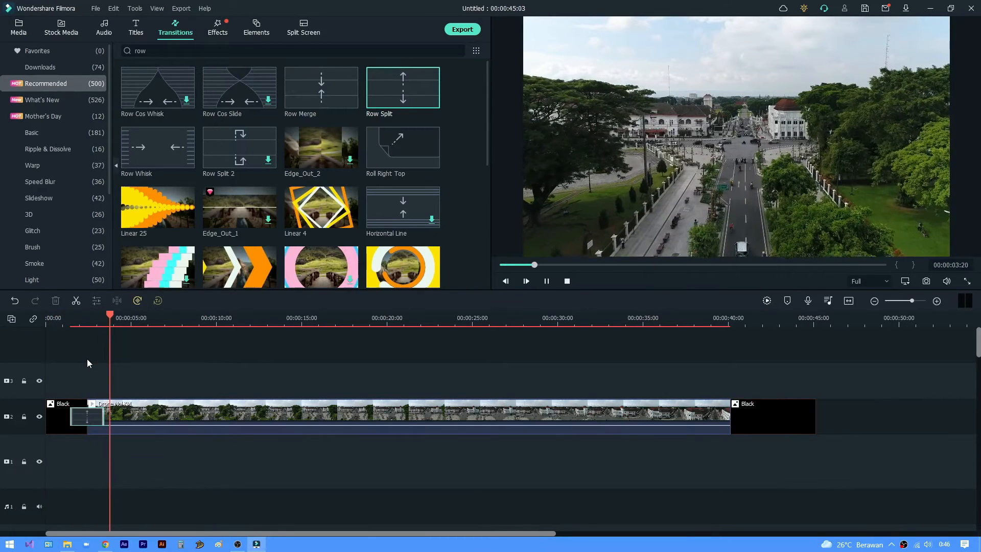
key("space")
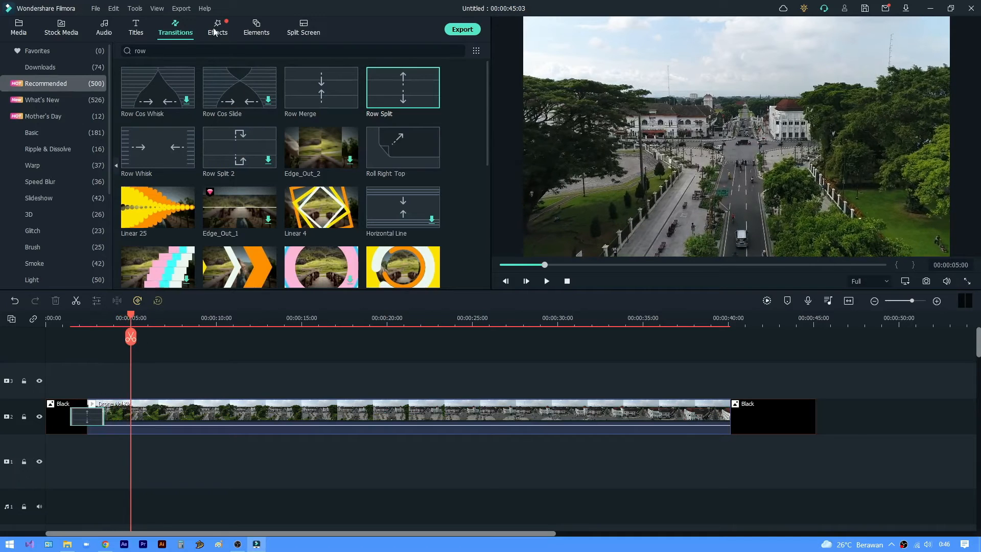
Search the effects library for "21" and look through the results for the Cinema 21:9 effect
left_click(215, 32)
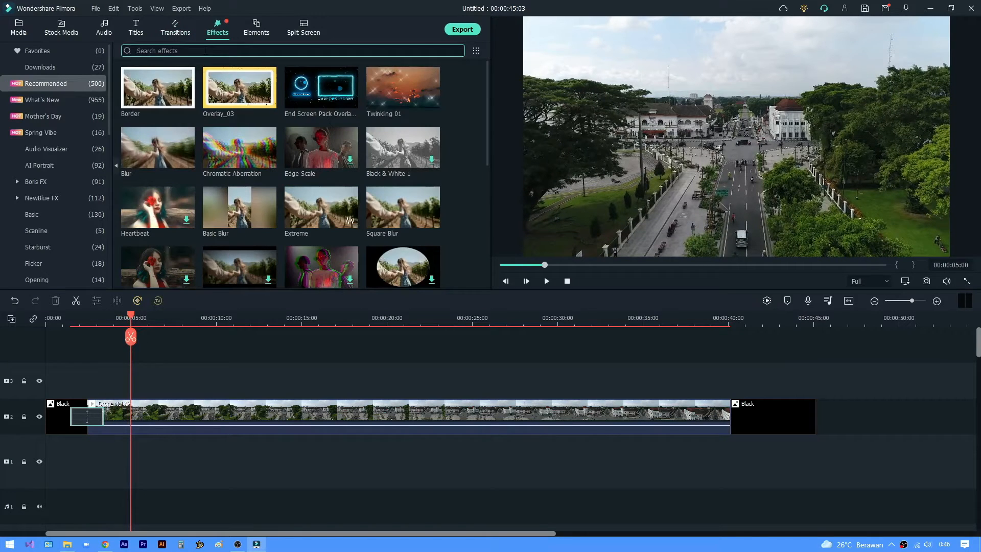
left_click(205, 50)
type("21")
key("Return")
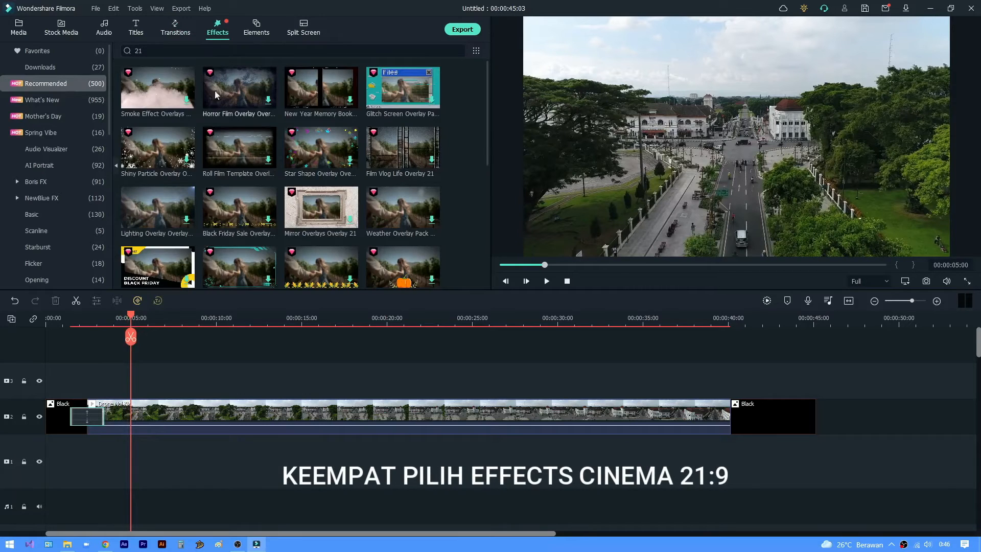
scroll(236, 164, "down", 10)
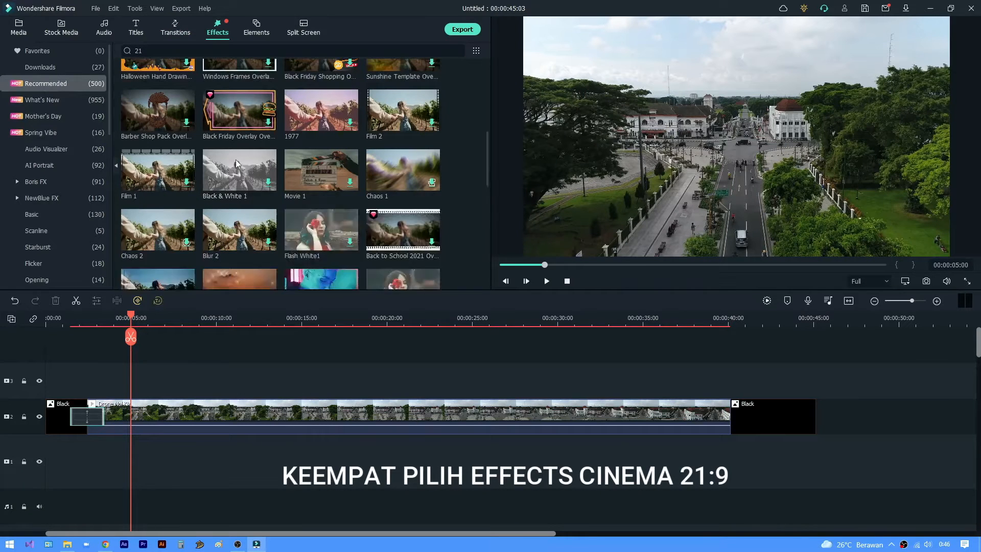
Add the downloaded Cinema 21:9 effect on the track above the drone video and extend it to the video's full length
left_click(47, 72)
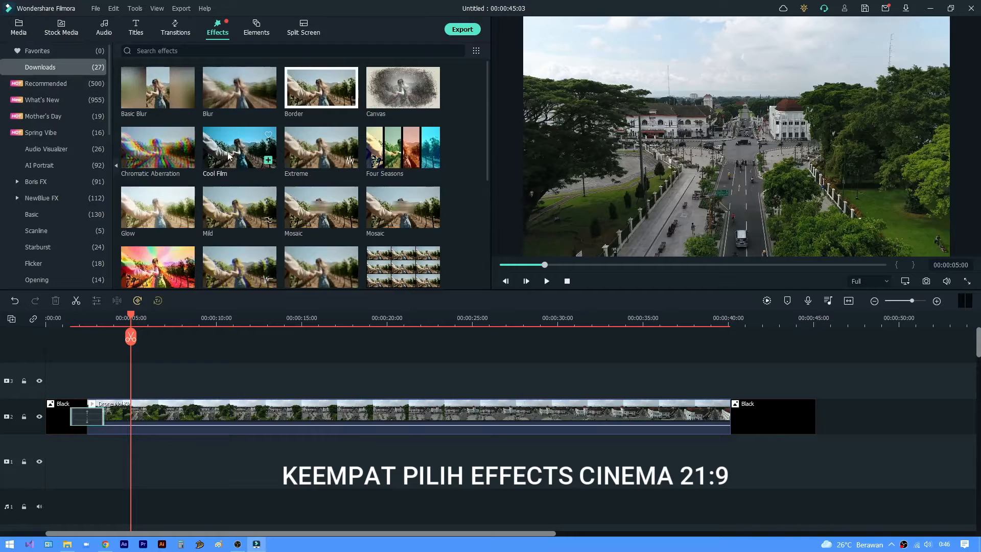
scroll(229, 156, "down", 4)
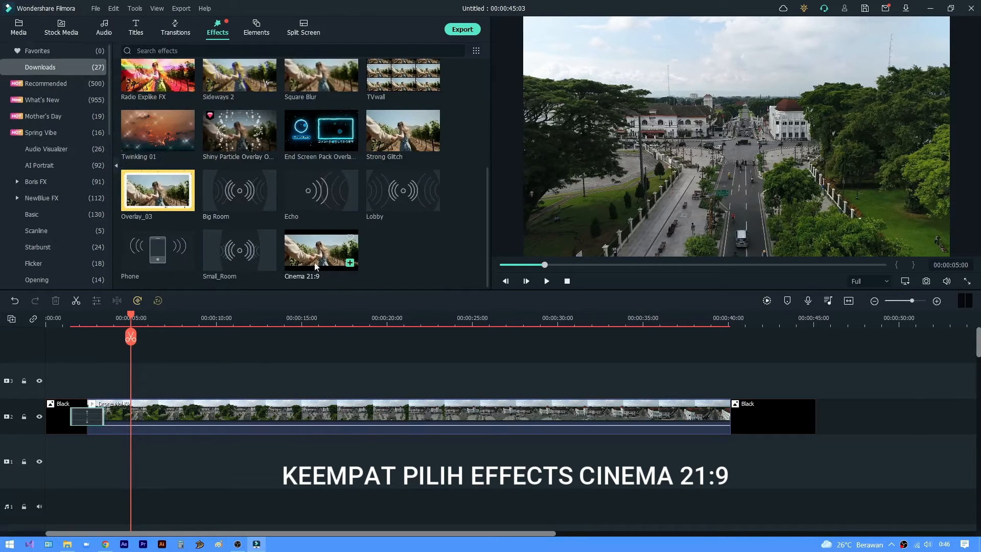
left_click_drag(316, 268, 96, 396)
left_click_drag(173, 384, 732, 451)
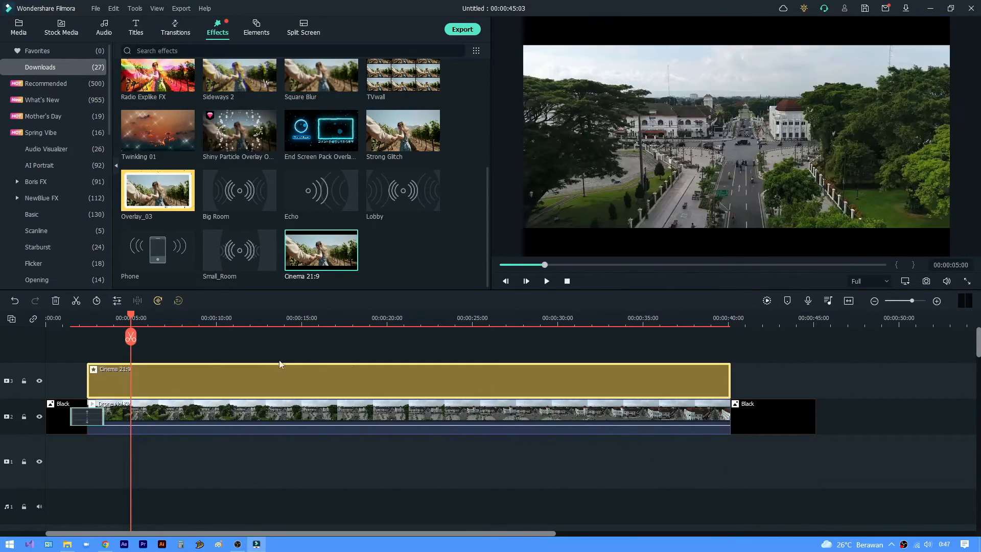
Set the Height of the Cinema 21:9 effect to -0,18 and accept the change
double_click(129, 373)
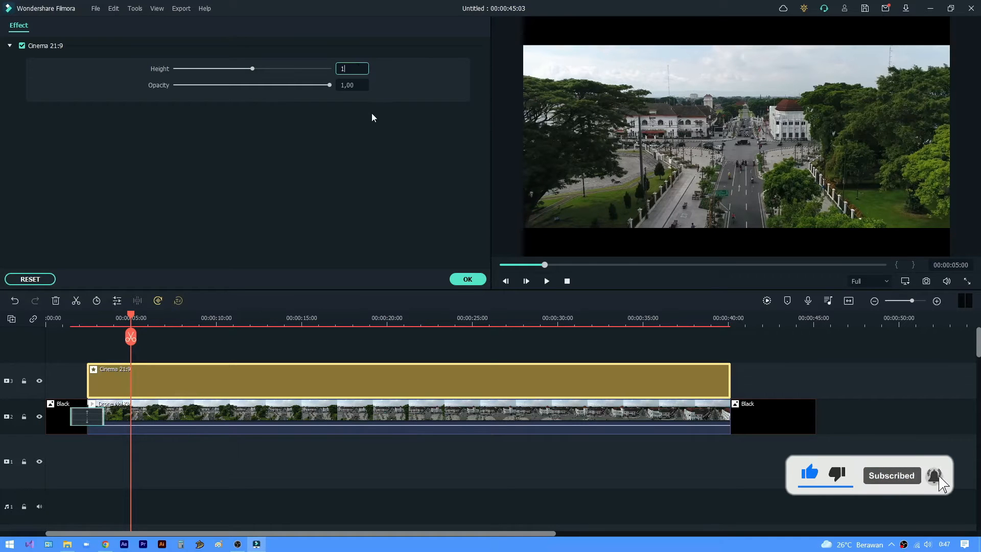
key("Return")
left_click_drag(328, 70, 240, 84)
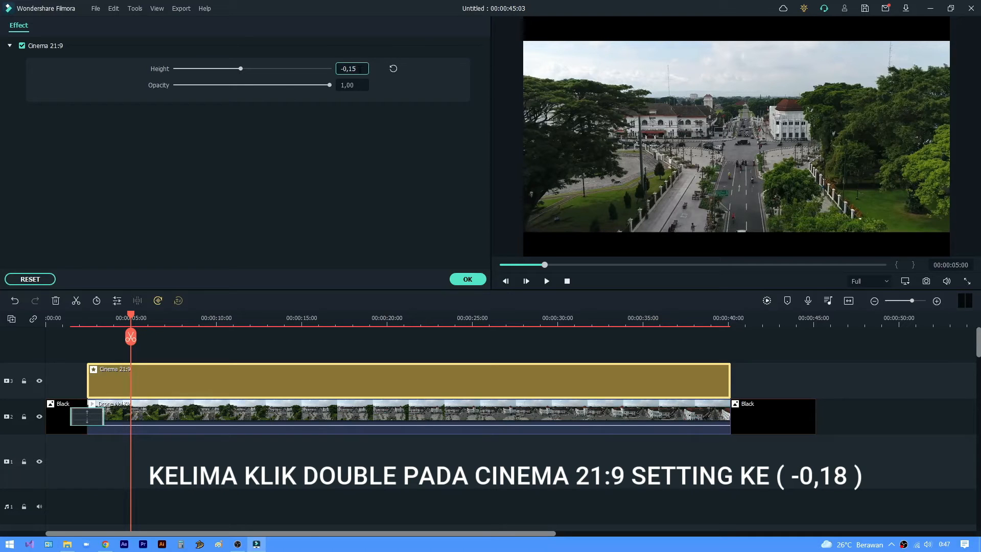
key("Return")
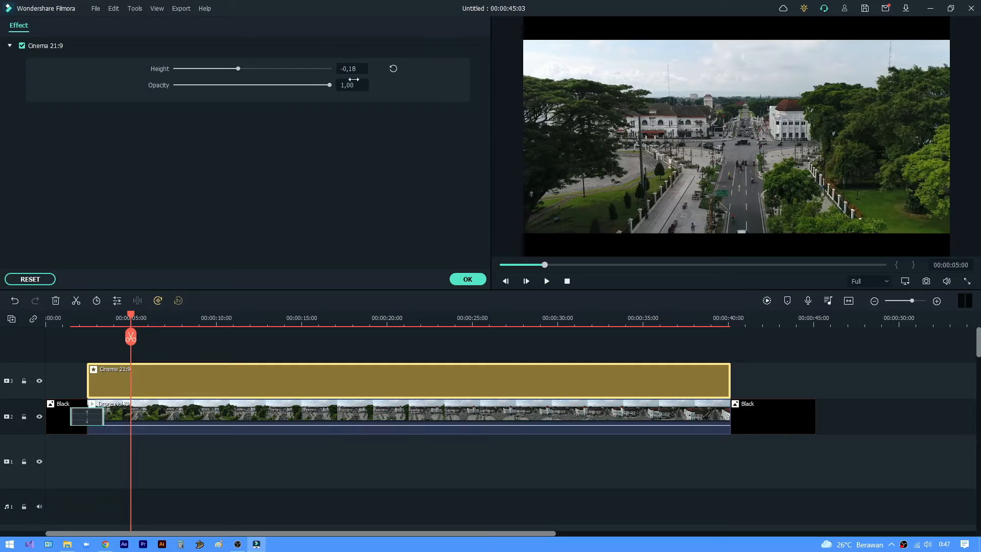
left_click(468, 280)
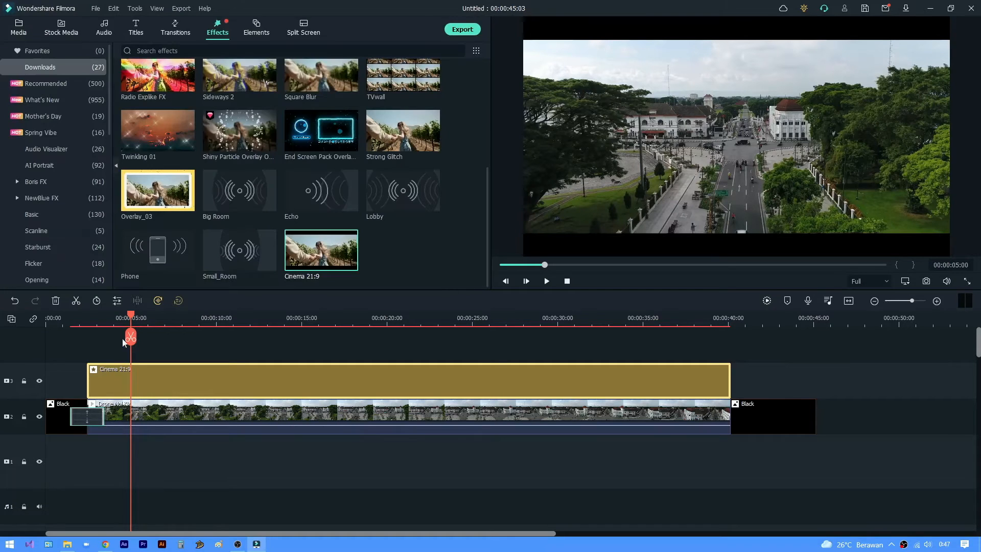
Play back the opening twice from the start of the timeline to review the Row Split transition with the Cinema 21:9 bars
left_click_drag(51, 317, 17, 323)
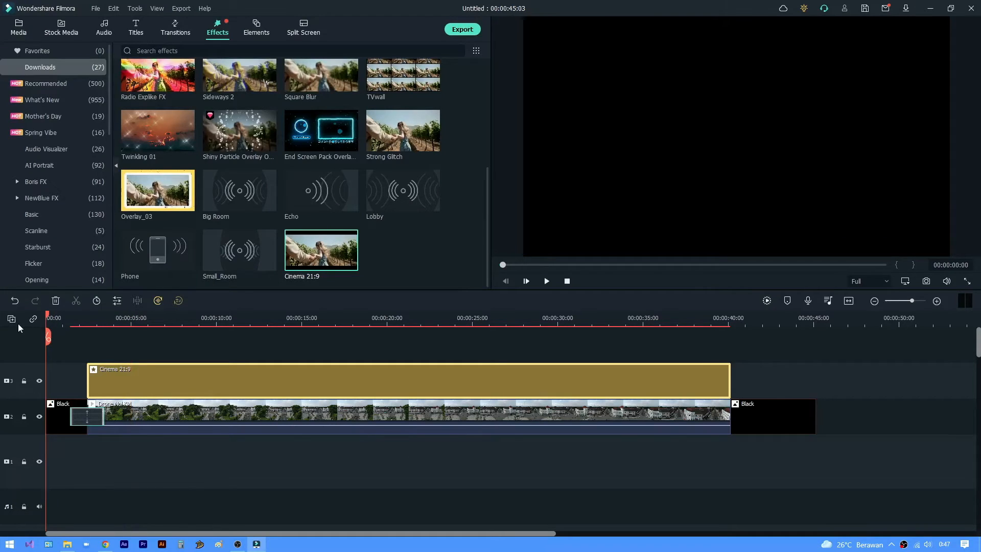
key("space")
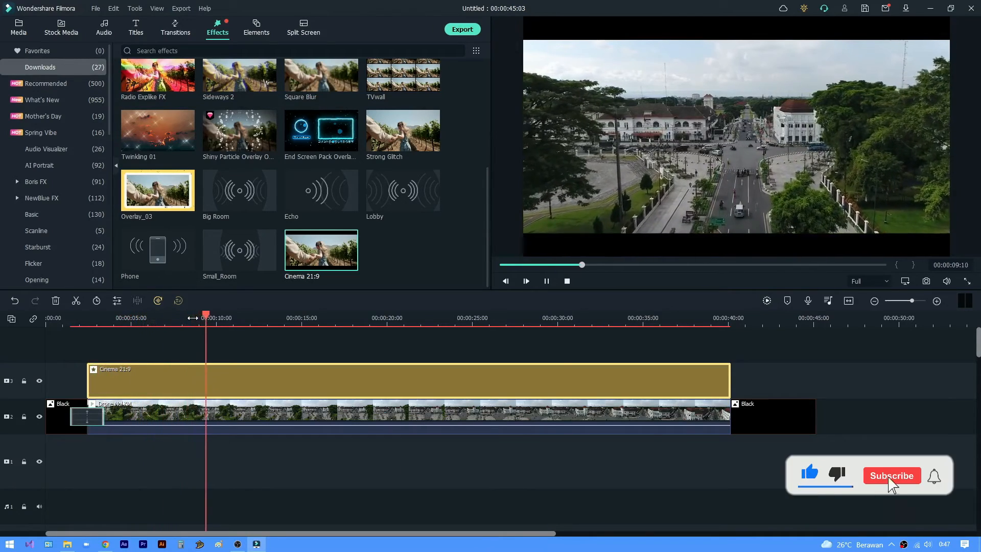
key("space")
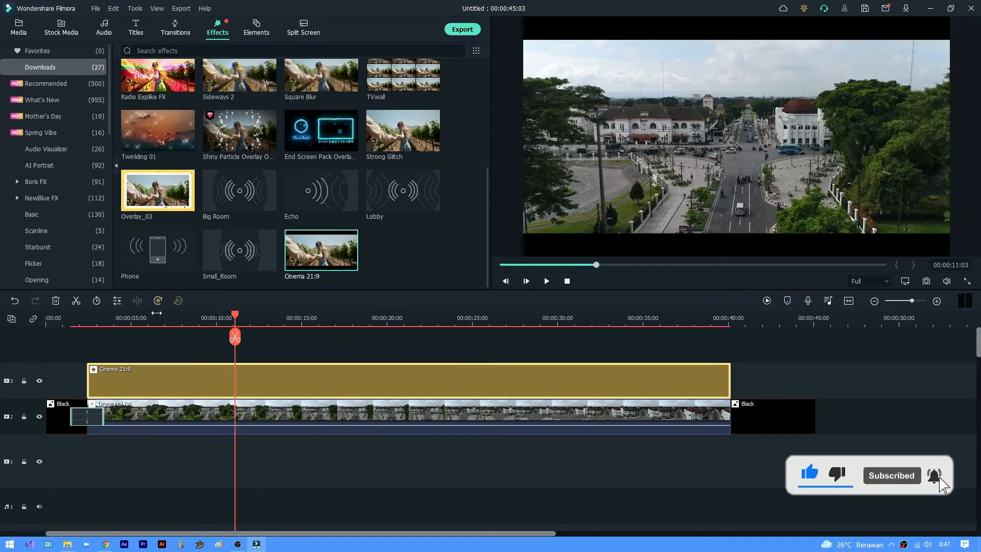
left_click(47, 323)
key("space")
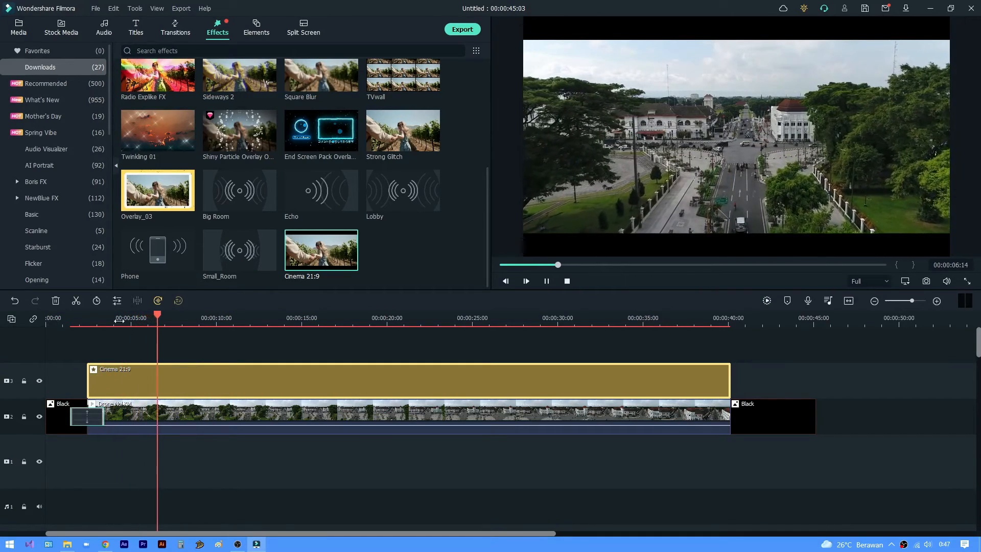
key("space")
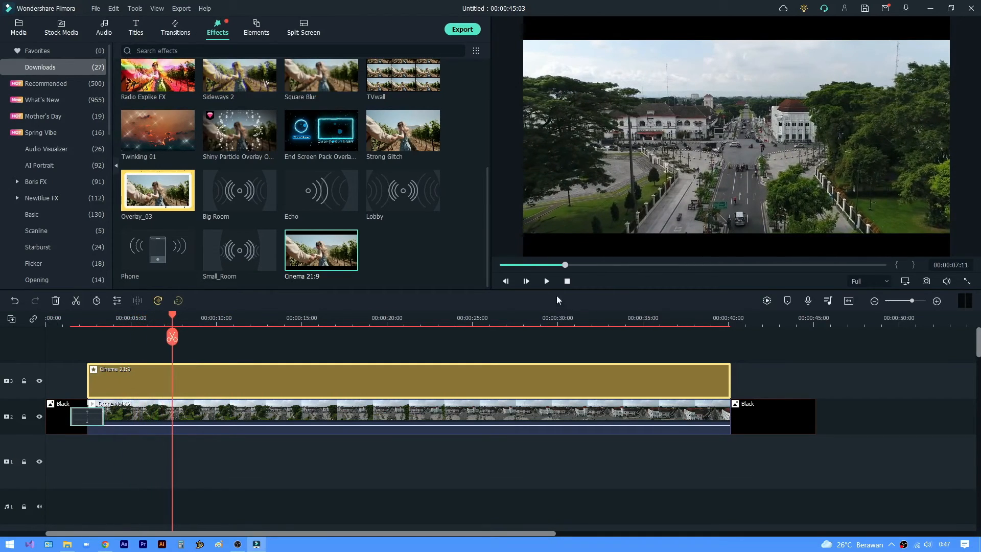
Search the transitions for "row" and apply Row Merge between the drone video and the closing Black clip
left_click(712, 324)
left_click_drag(474, 537, 702, 539)
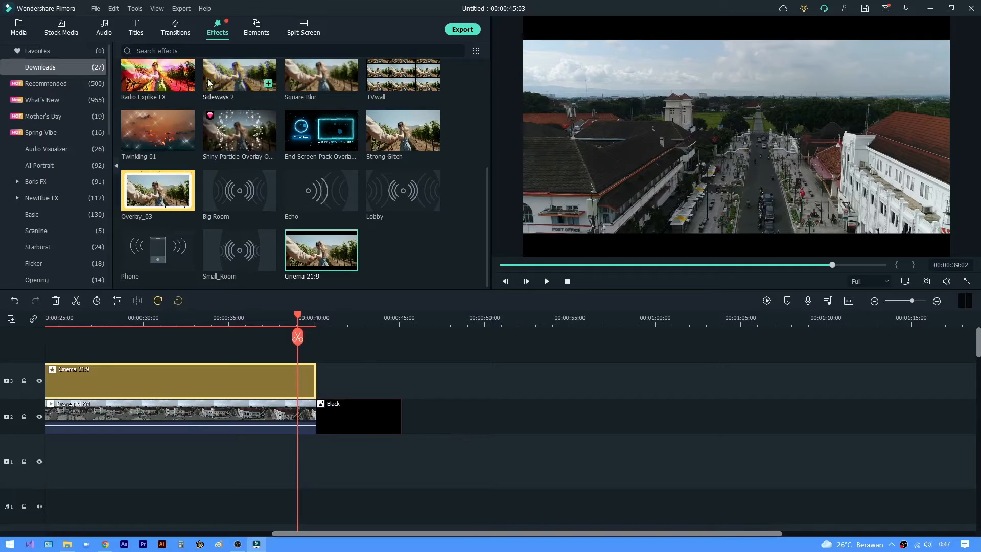
left_click(185, 27)
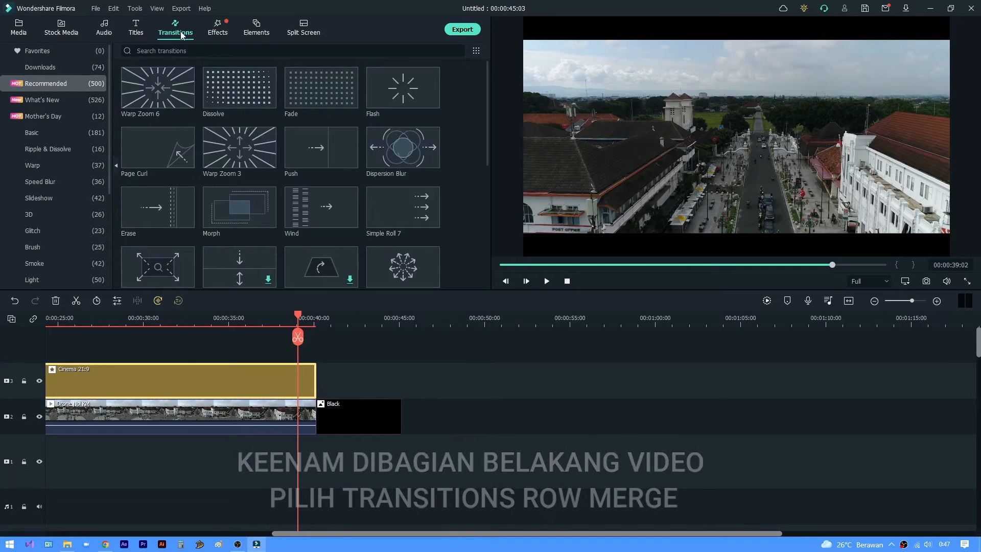
left_click(208, 51)
type("row")
key("Return")
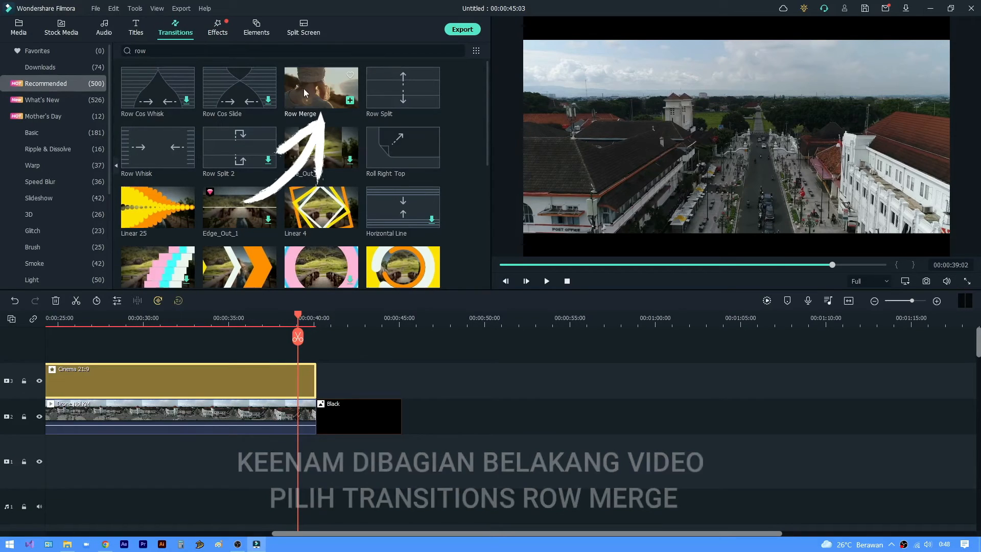
left_click_drag(308, 97, 274, 359)
left_click_drag(299, 409, 305, 418)
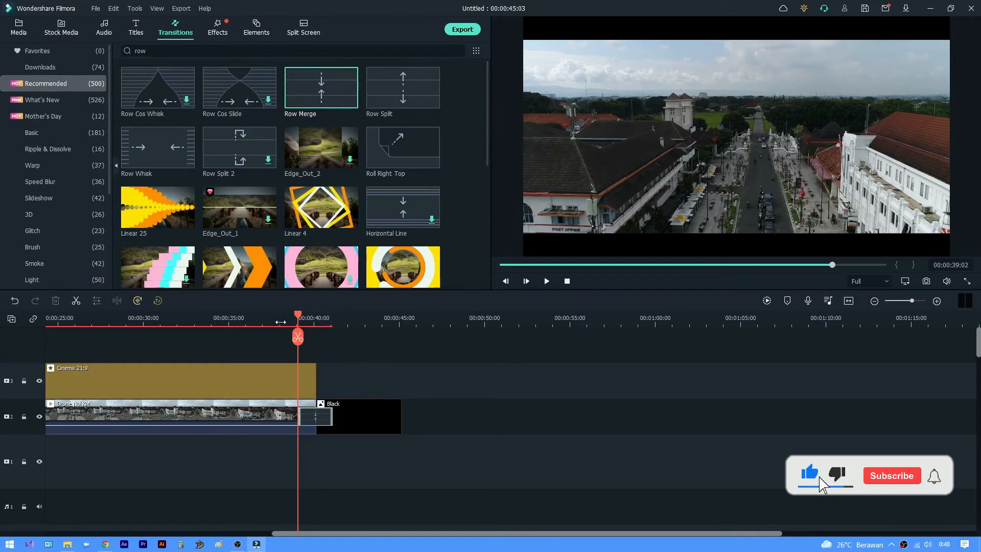
Preview the Row Merge transition from the last seconds of the drone video into the closing Black clip
left_click(276, 321)
key("space")
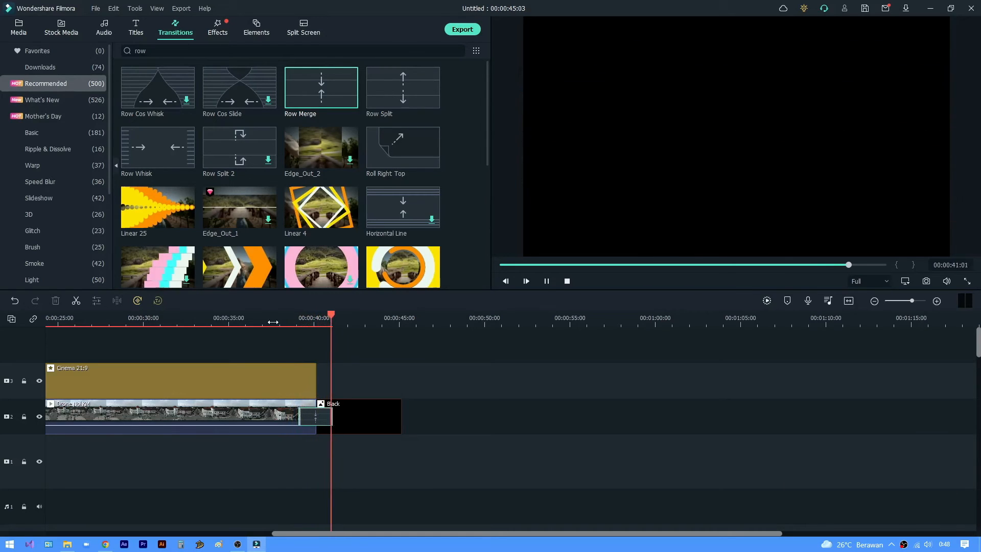
key("space")
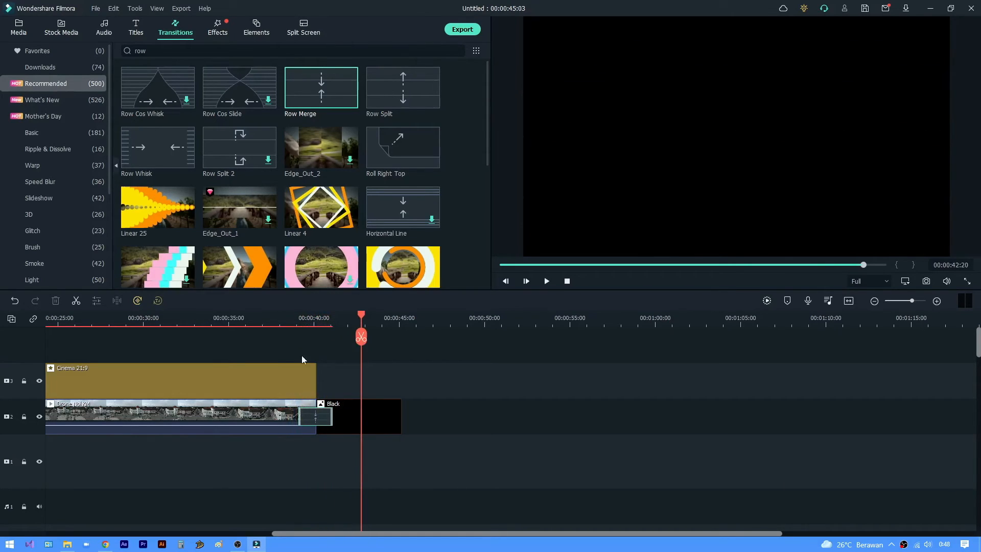
Shorten the closing Black clip to about 2.5 seconds
left_click(383, 432)
left_click_drag(402, 420, 359, 431)
left_click(366, 420)
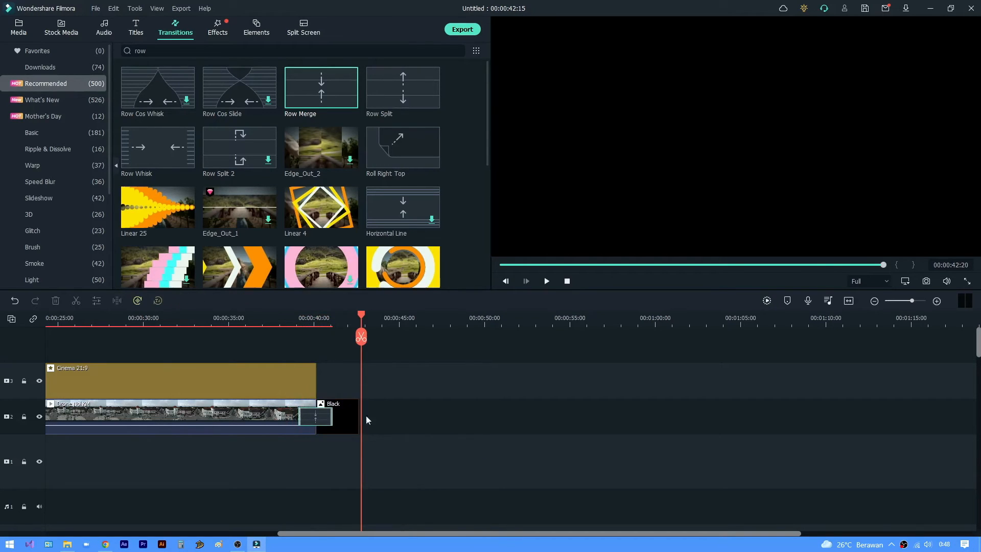
Play back the ending through the closing Black clip and render the timeline preview
left_click(216, 322)
key("space")
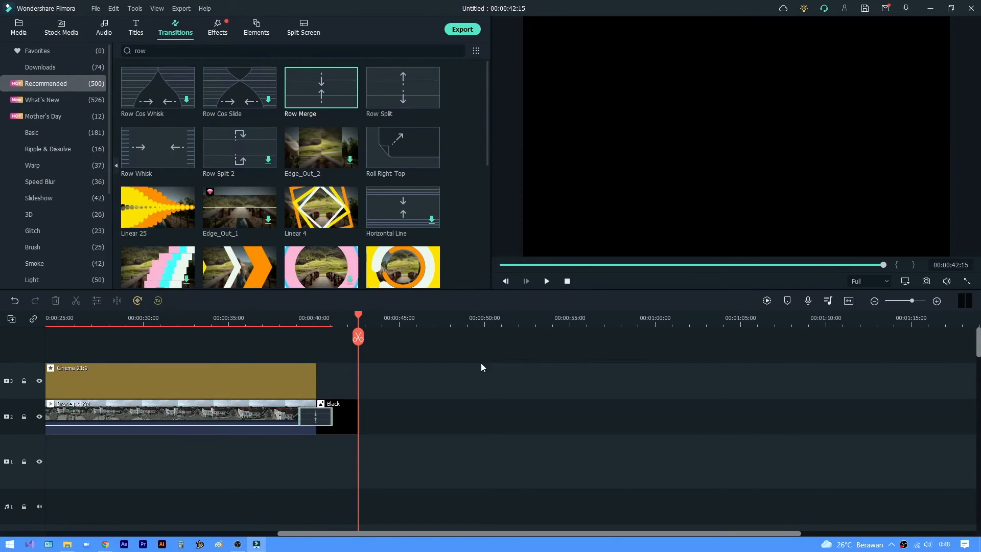
left_click(766, 301)
left_click(767, 302)
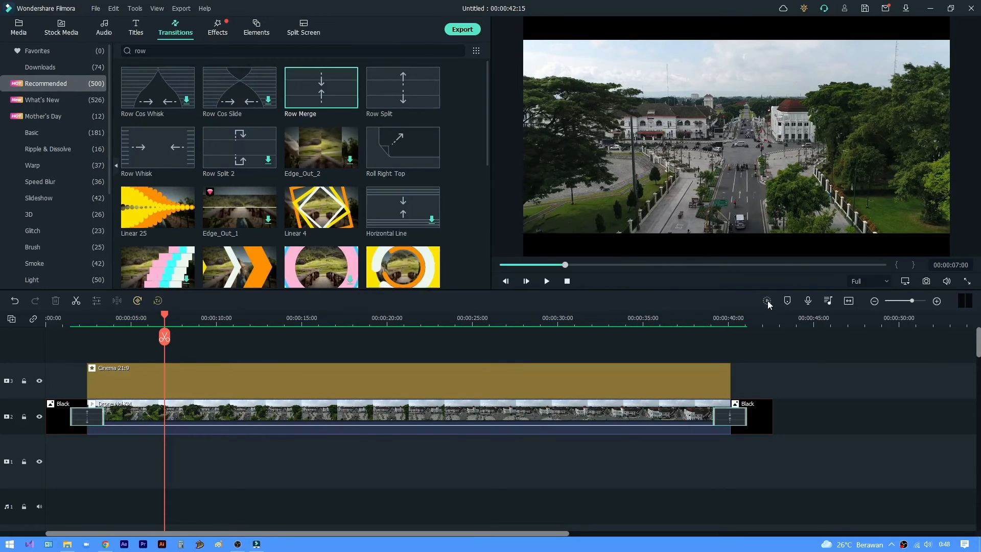
Start a local MP4 export and name the file "Cinematic Nol KM"
left_click(454, 32)
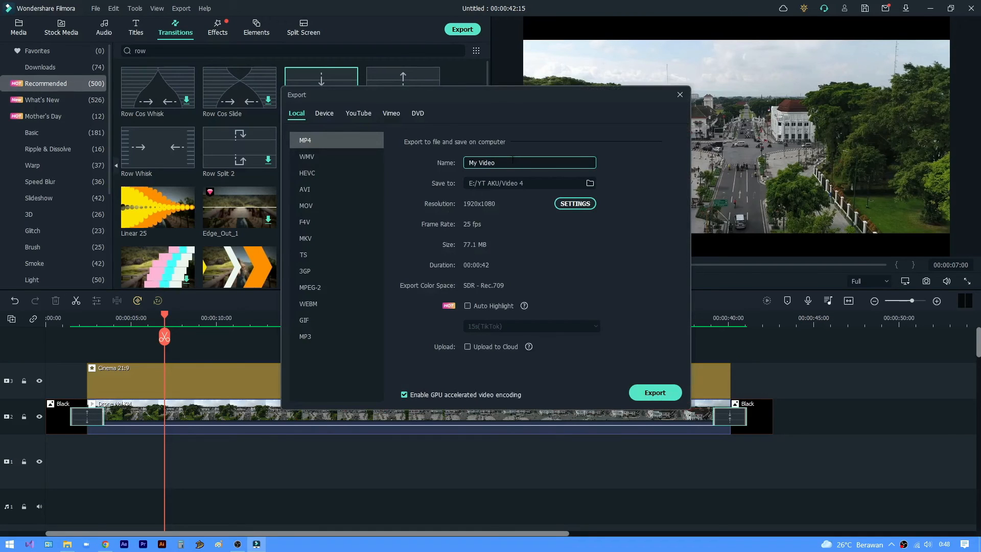
key("BackSpace")
type("C")
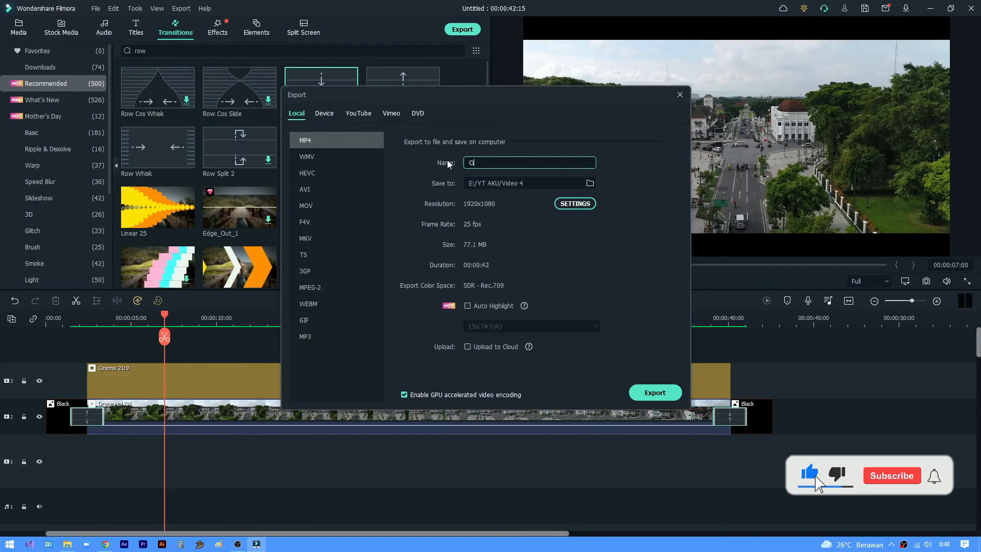
type("inematic")
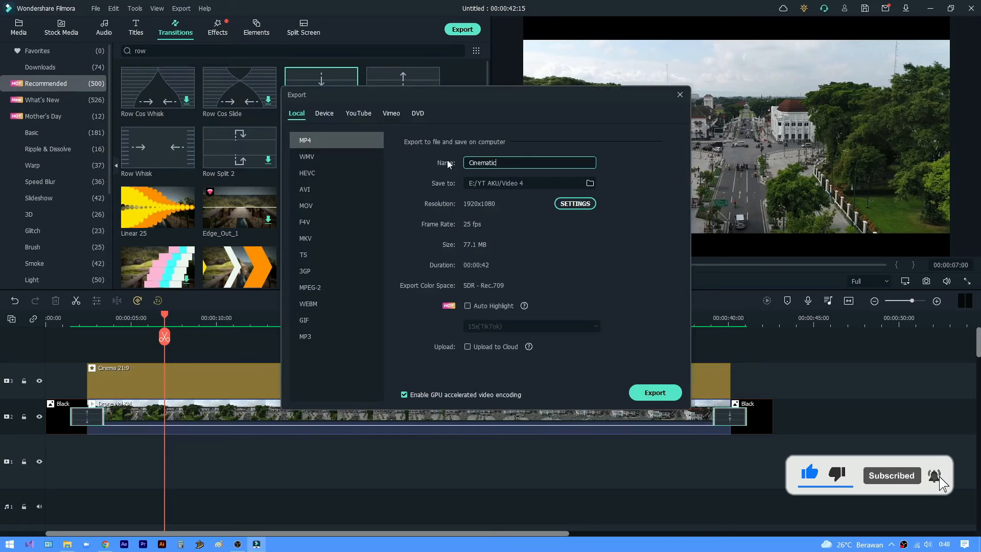
type(" Nol KM")
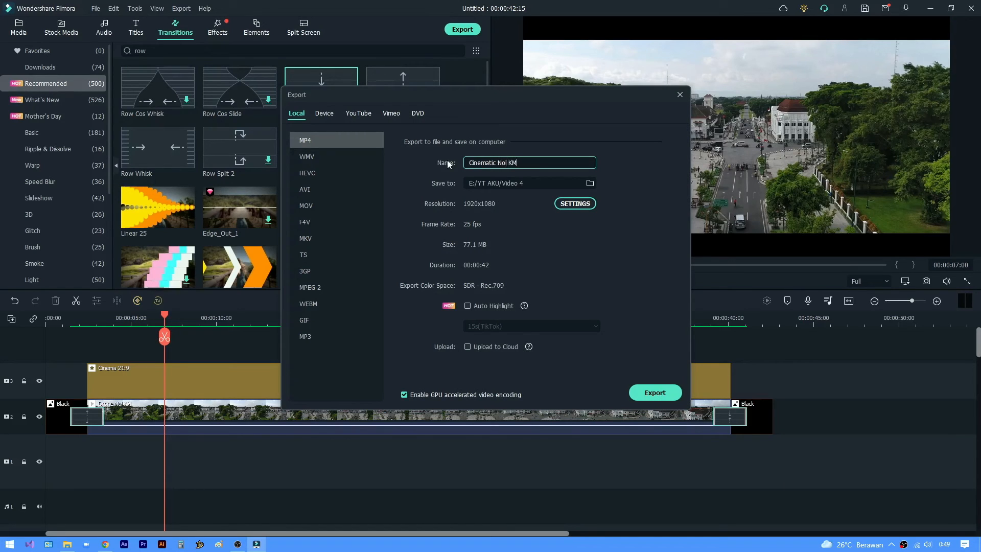
Set the export frame rate to 30 fps and the video bit rate to 15000 kbps
left_click(575, 204)
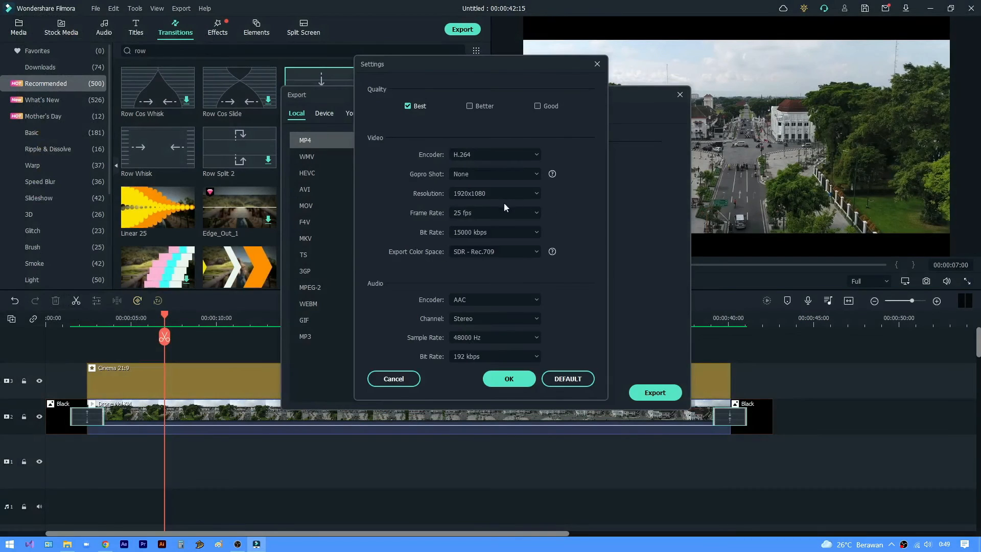
left_click(493, 213)
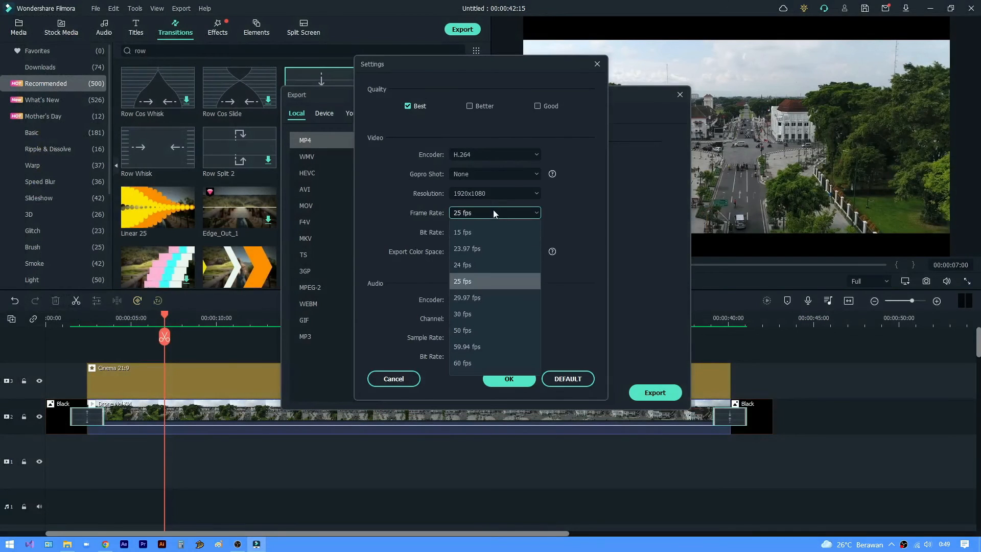
left_click(476, 314)
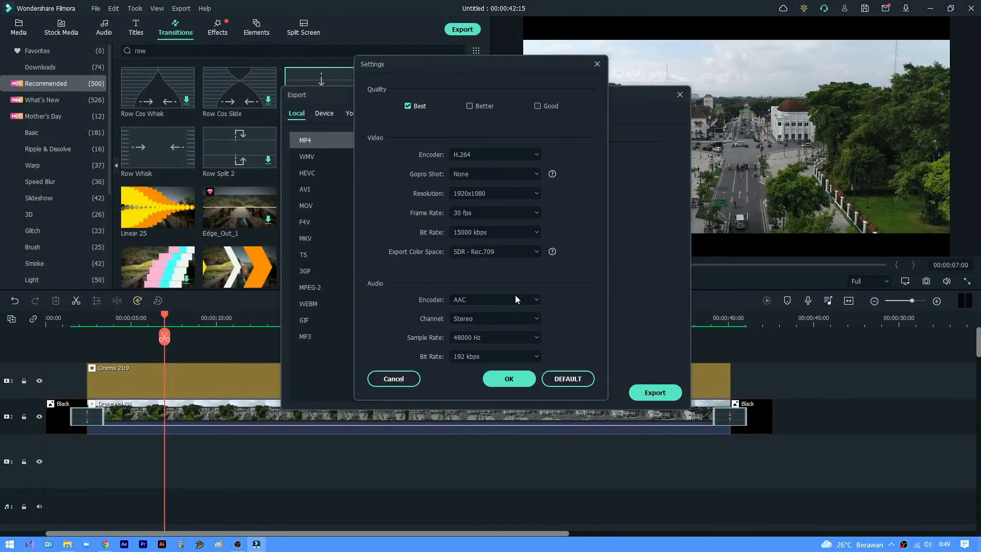
left_click(477, 232)
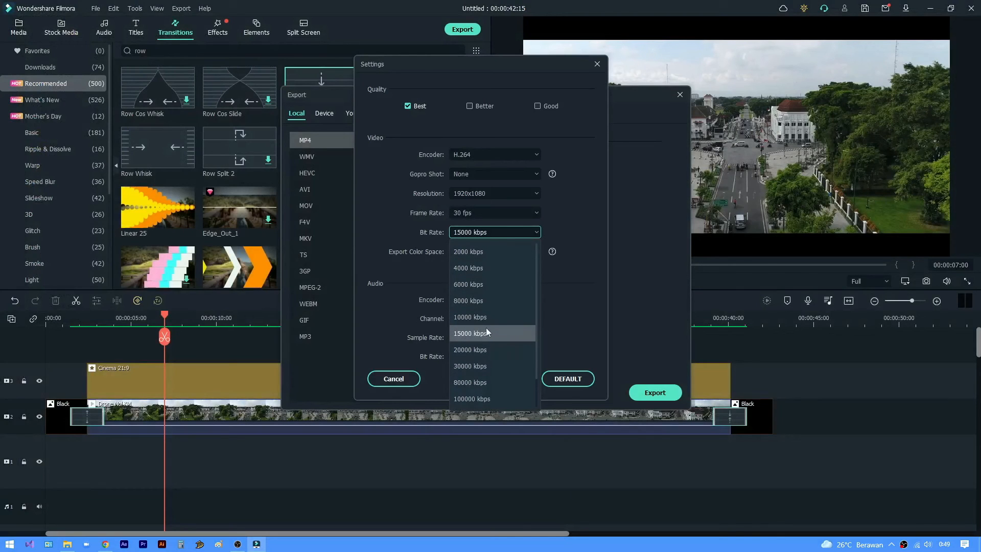
left_click(487, 334)
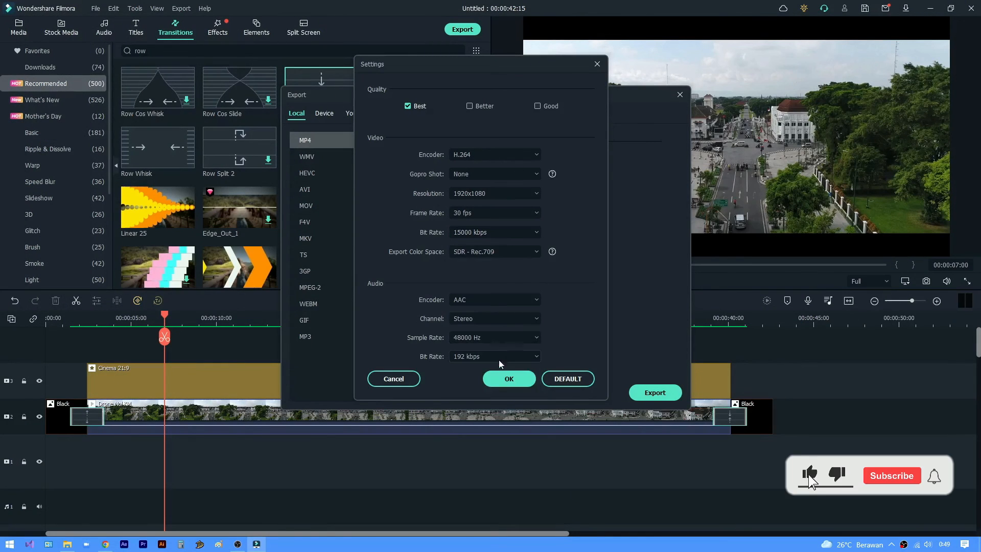
left_click(509, 379)
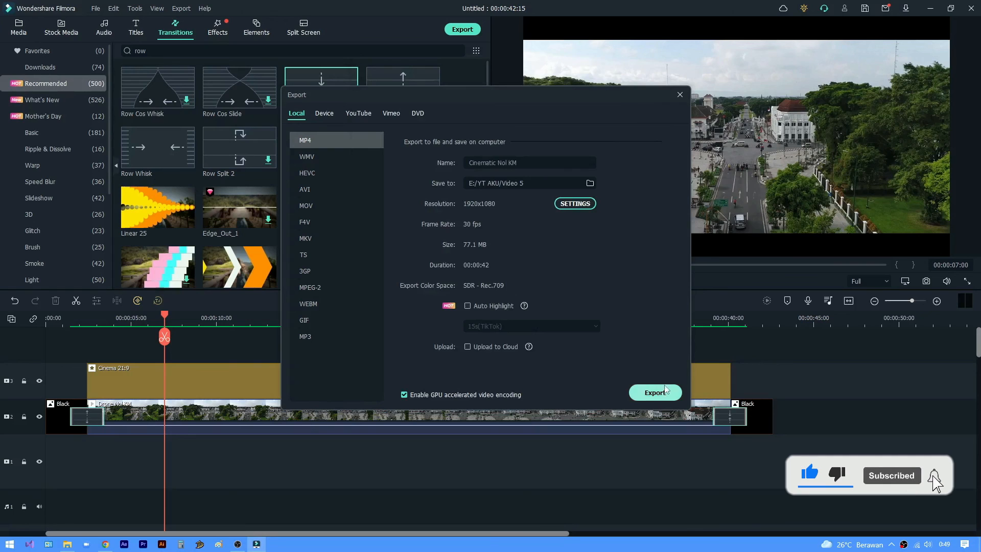
Export the MP4 to the E:/YT AKU/Video 5 folder and close the export window when it is done
left_click(652, 399)
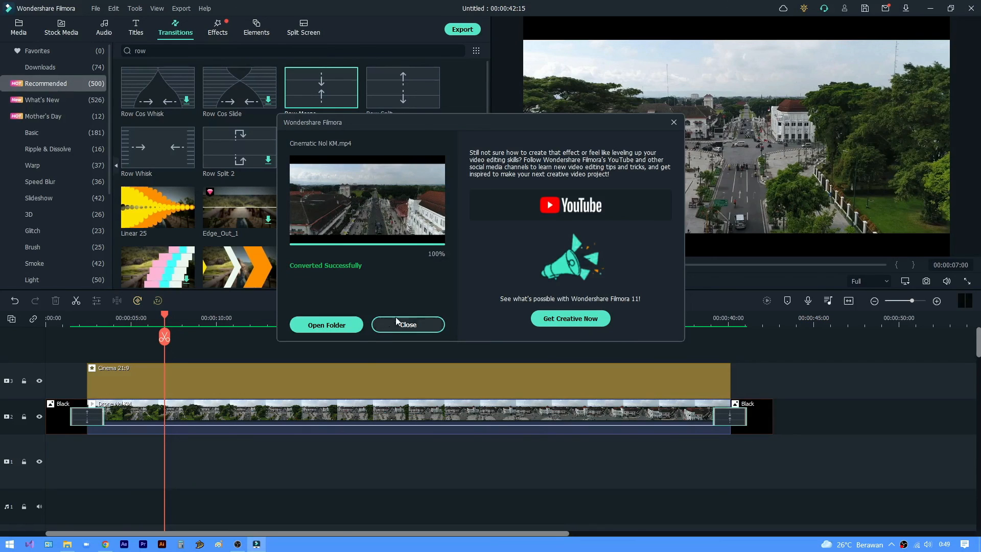
left_click(415, 324)
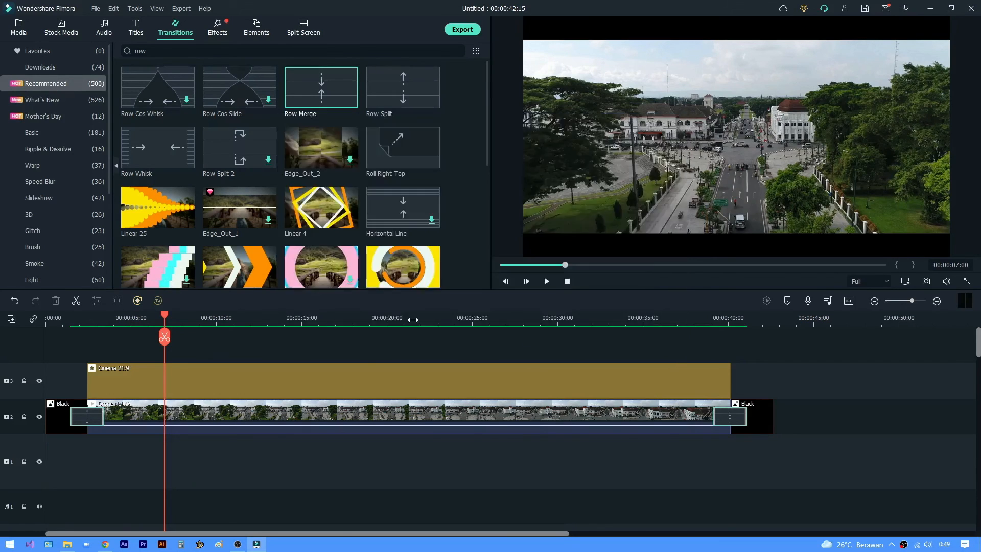